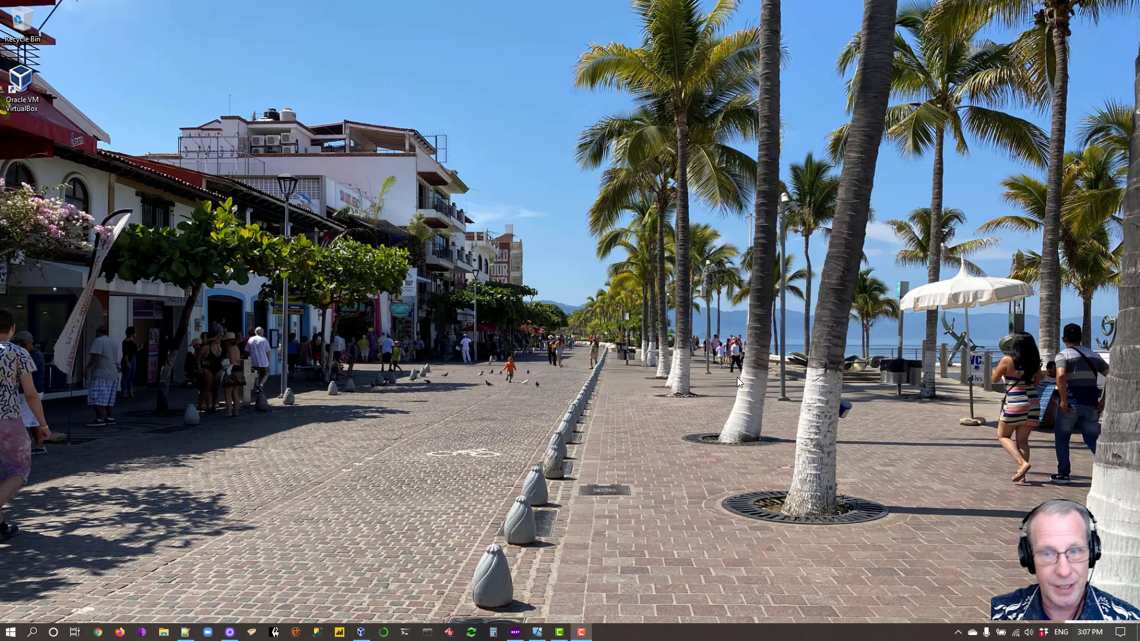
Switch to the running Windows 10 virtual machine, open its Edge browser and search the web for "virtualbox"
{"action": "left_click", "coordinate": [537, 631]}
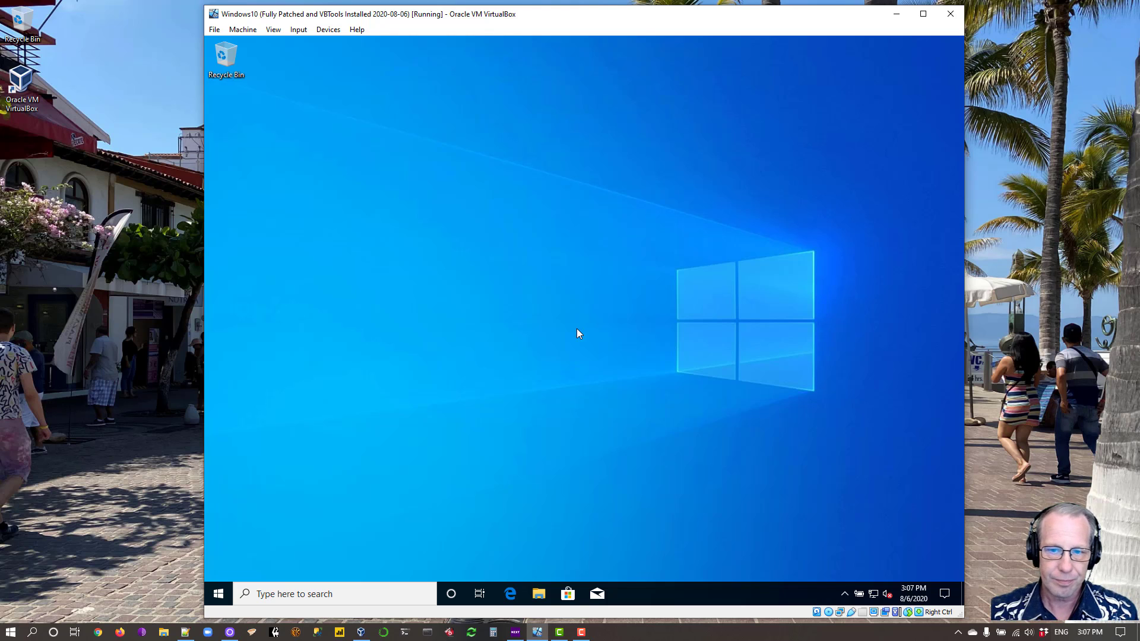
{"action": "left_click", "coordinate": [508, 592]}
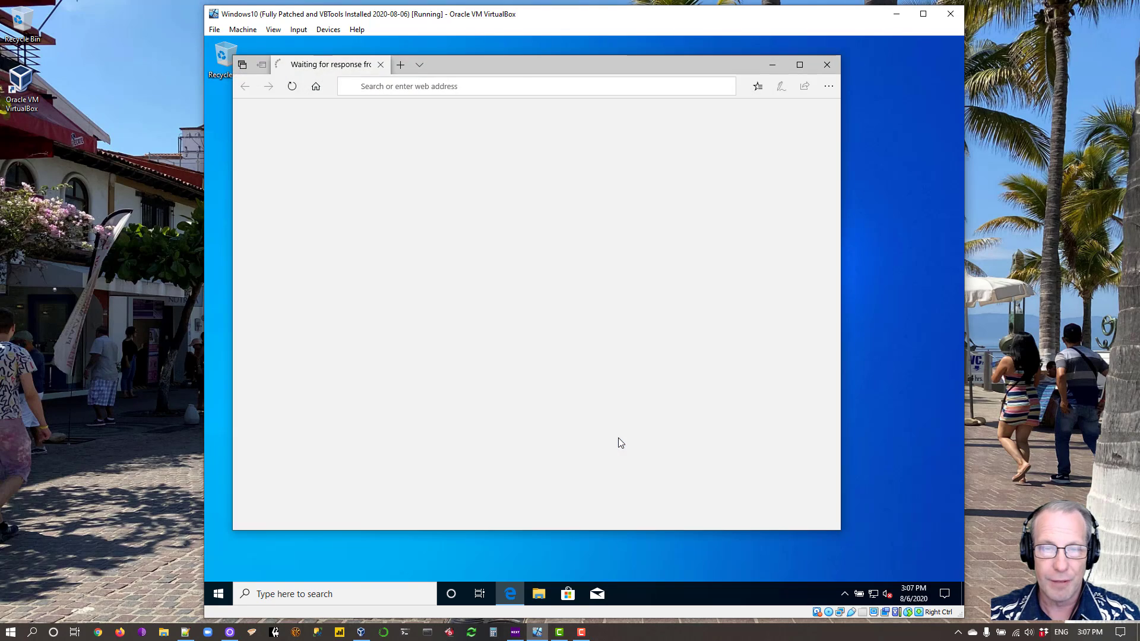
{"action": "left_click_drag", "start_coordinate": [612, 64], "coordinate": [684, 56]}
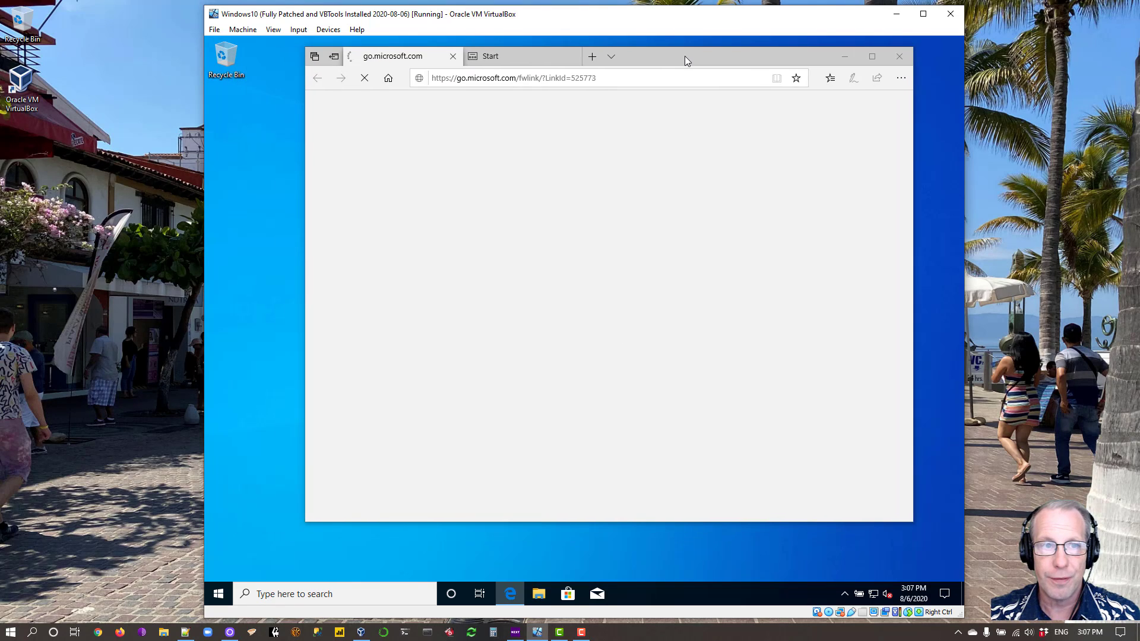
{"action": "left_click", "coordinate": [663, 77]}
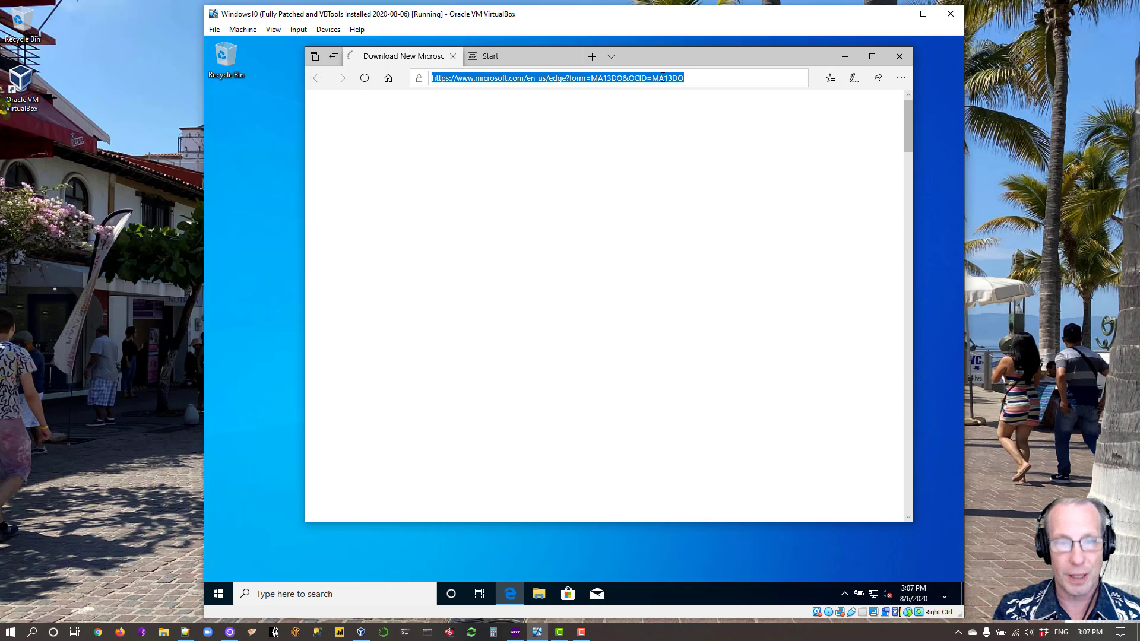
{"action": "type", "text": "virtual "}
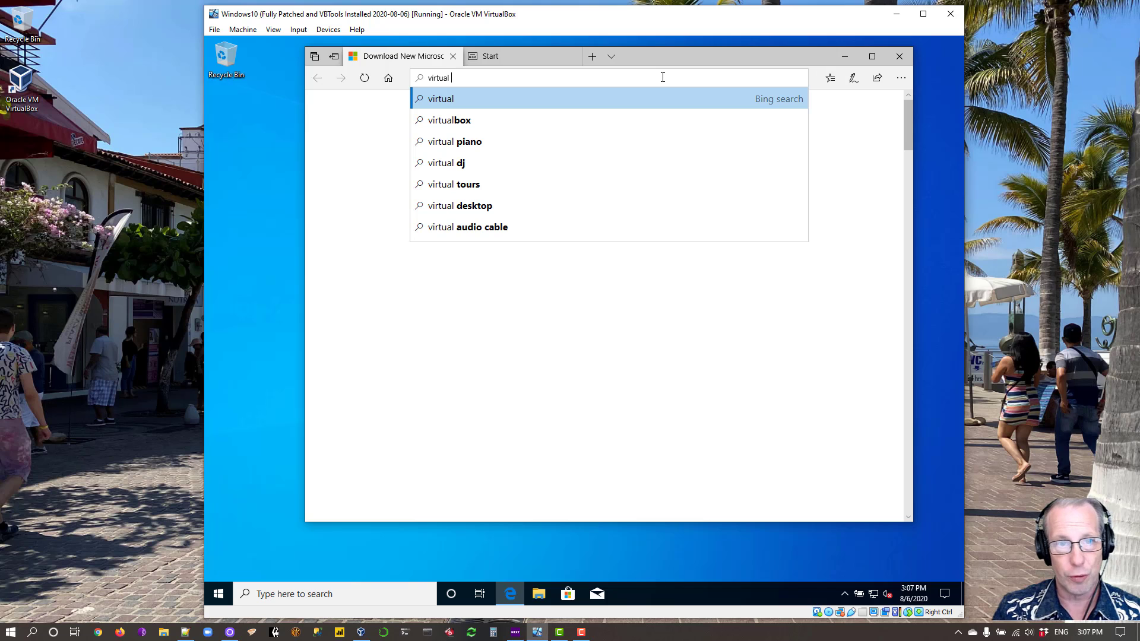
{"action": "type", "text": "box"}
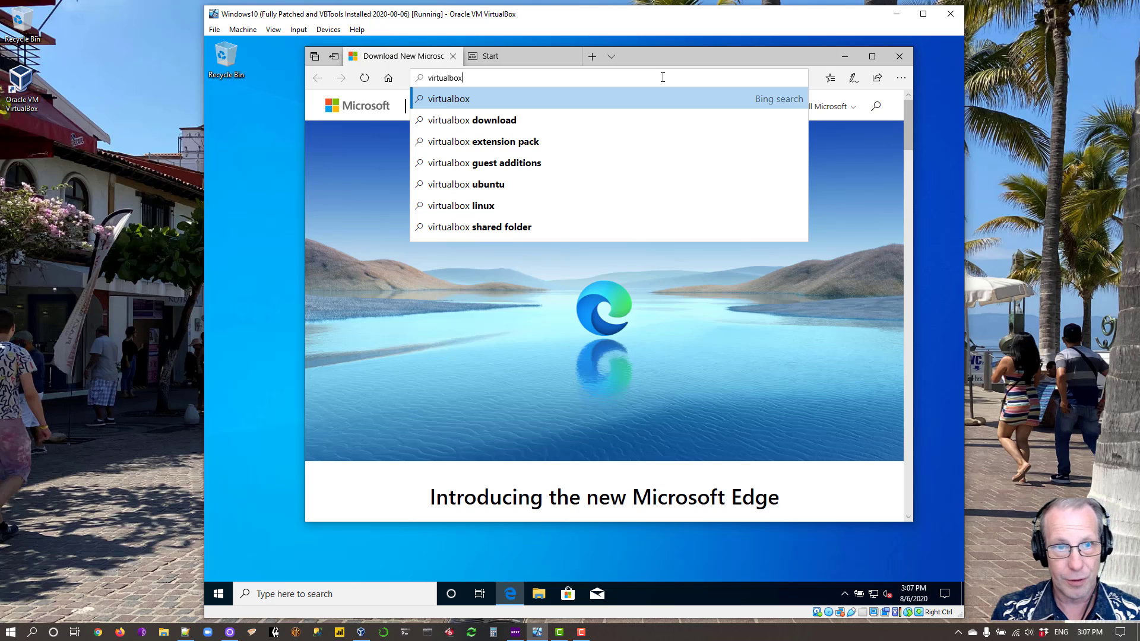
{"action": "key", "text": "Return"}
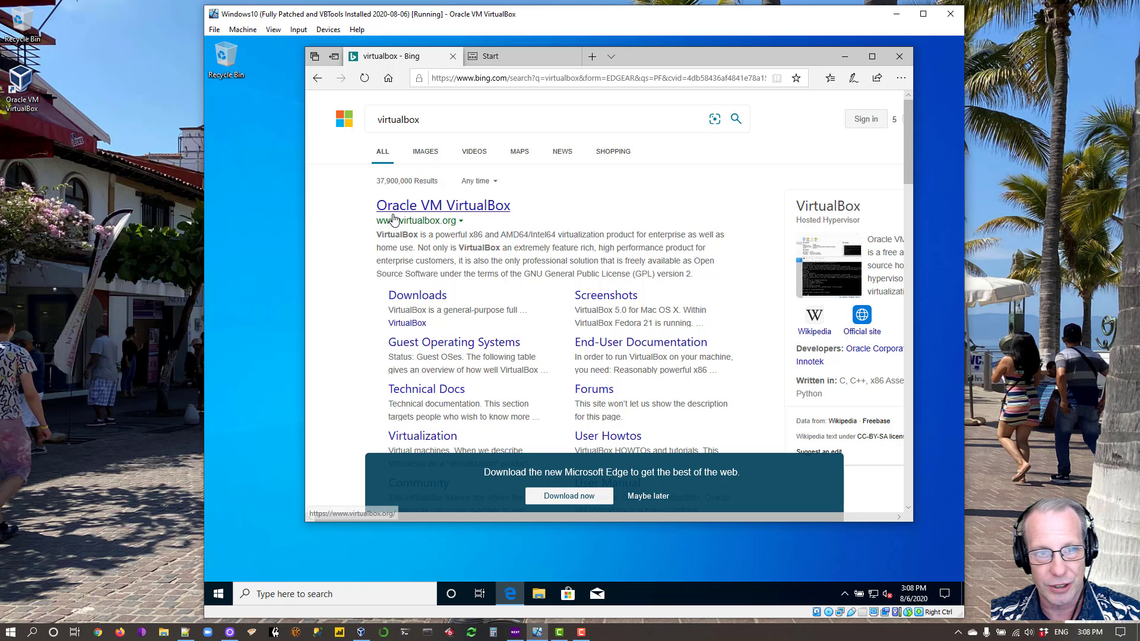
Open the Oracle VM VirtualBox website, close the extra Start page, and go to the VirtualBox 6.1 download page
{"action": "left_click", "coordinate": [497, 209]}
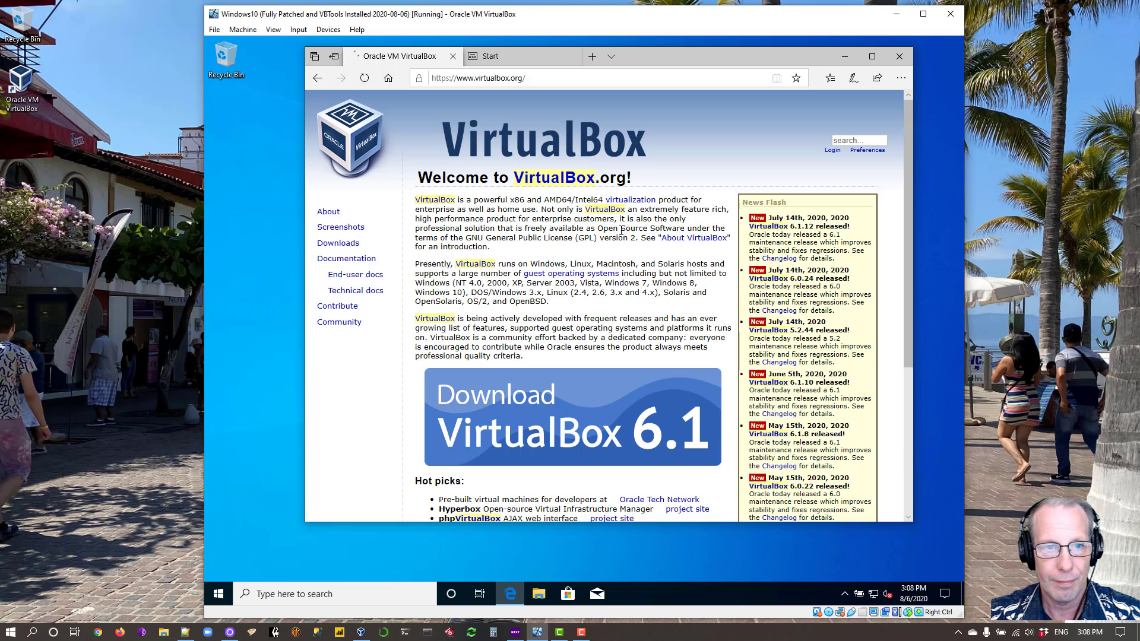
{"action": "left_click", "coordinate": [573, 56]}
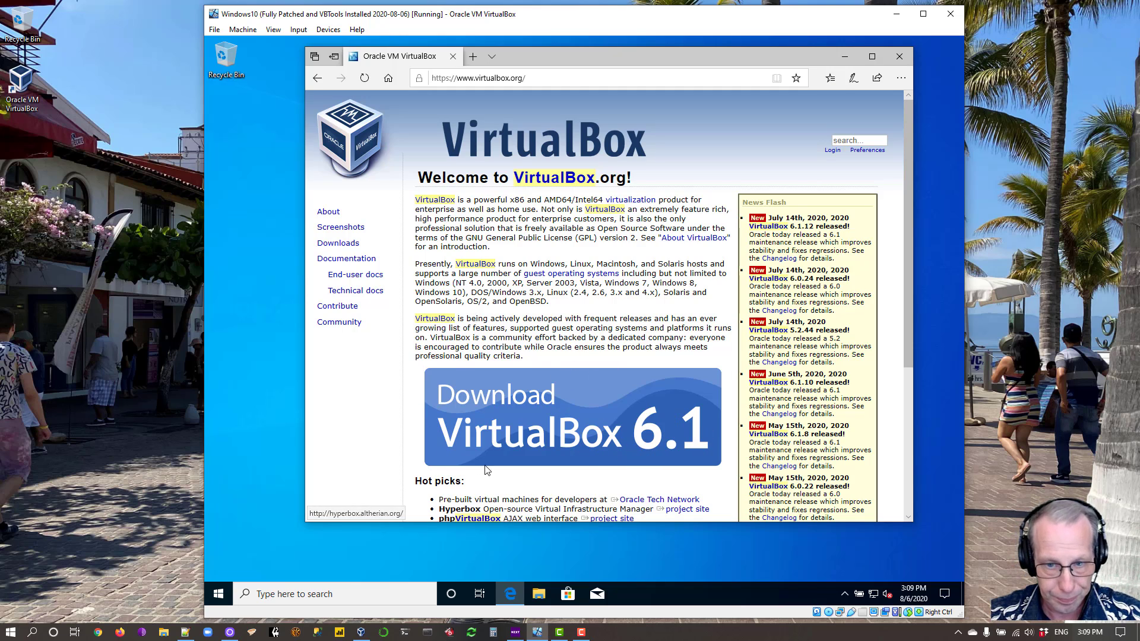
{"action": "left_click", "coordinate": [538, 420]}
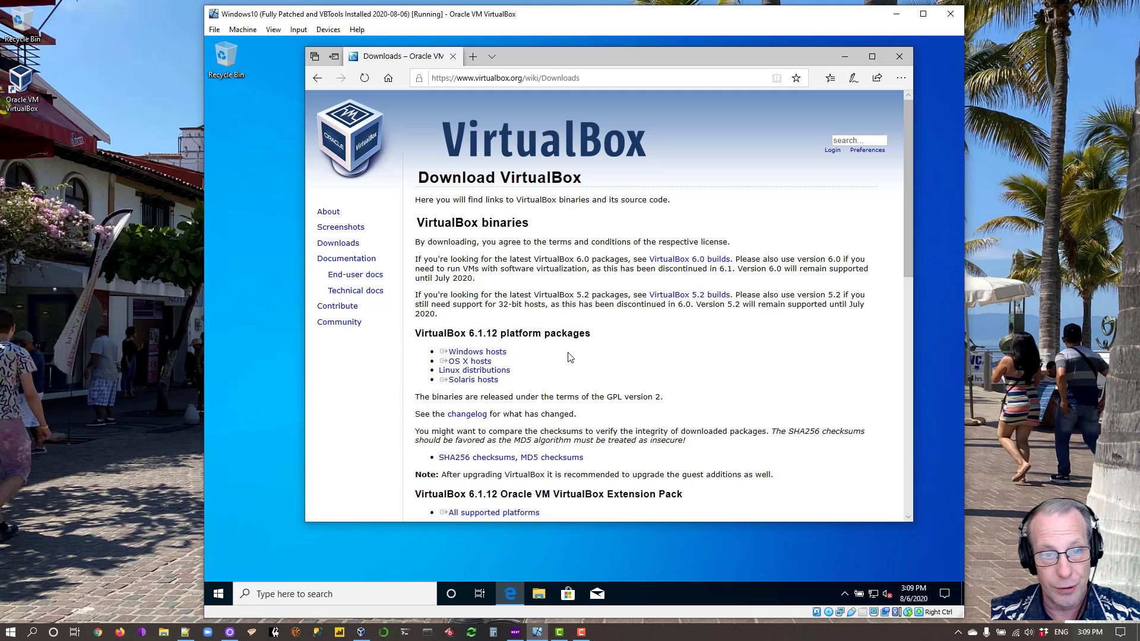
Download the VirtualBox 6.1.12 platform package for Windows hosts and save the installer
{"action": "left_click", "coordinate": [443, 351]}
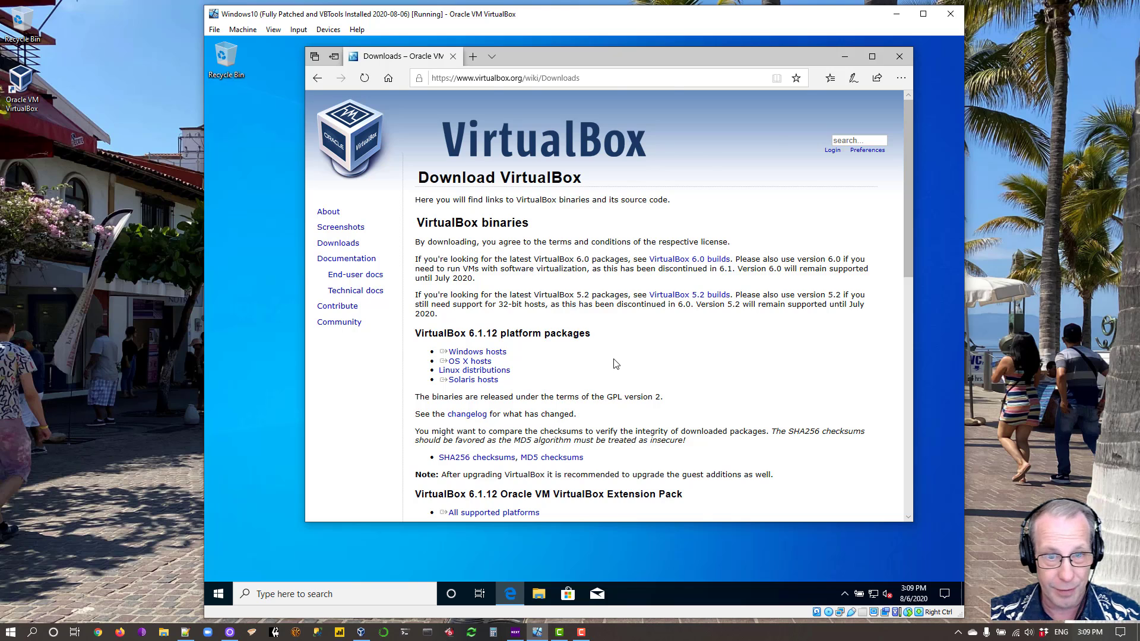
{"action": "scroll", "coordinate": [615, 363], "scroll_direction": "up", "scroll_amount": 1}
{"action": "scroll", "coordinate": [615, 364], "scroll_direction": "up", "scroll_amount": 1}
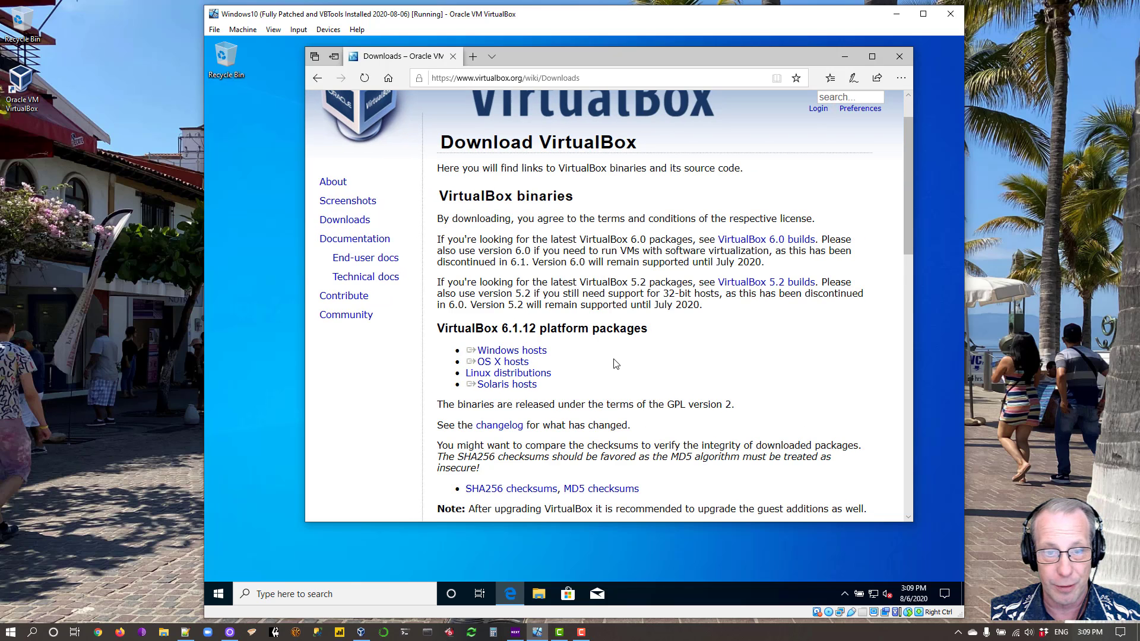
{"action": "scroll", "coordinate": [615, 364], "scroll_direction": "up", "scroll_amount": 1}
{"action": "scroll", "coordinate": [614, 359], "scroll_direction": "up", "scroll_amount": 1}
{"action": "left_click_drag", "start_coordinate": [673, 349], "coordinate": [562, 352]}
{"action": "left_click", "coordinate": [532, 349]}
{"action": "left_click", "coordinate": [595, 352]}
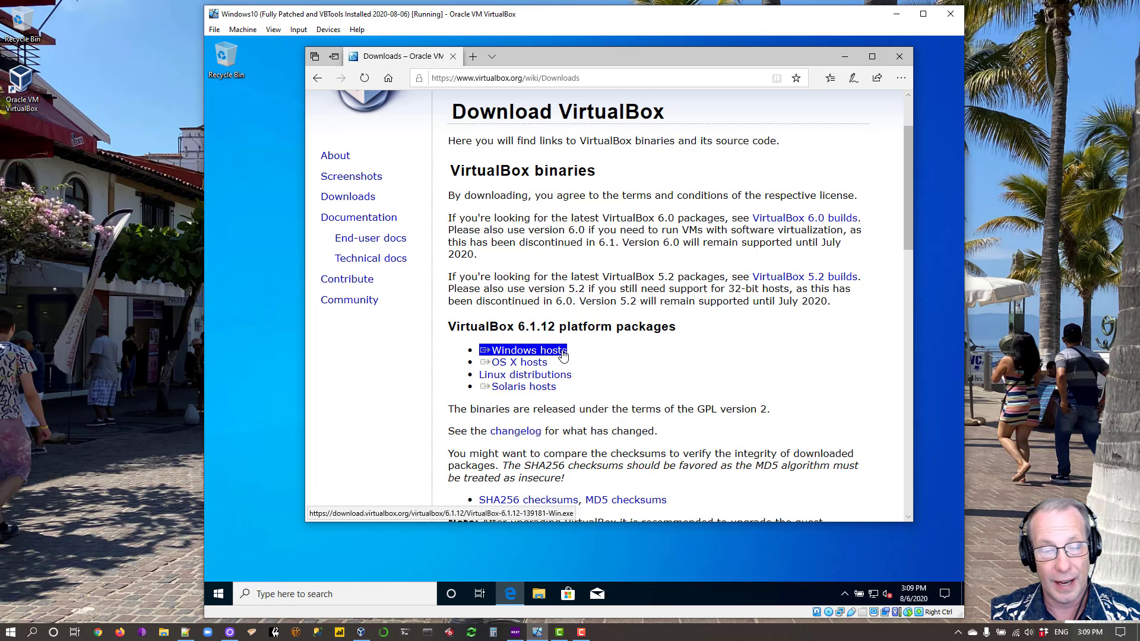
{"action": "left_click", "coordinate": [562, 354]}
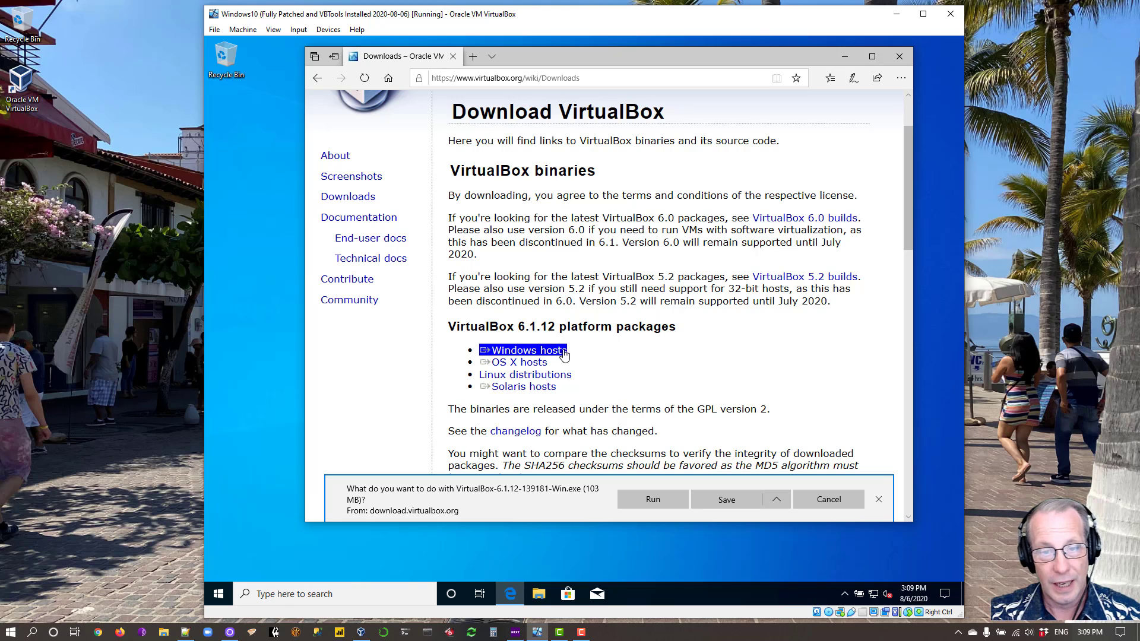
{"action": "left_click", "coordinate": [598, 346]}
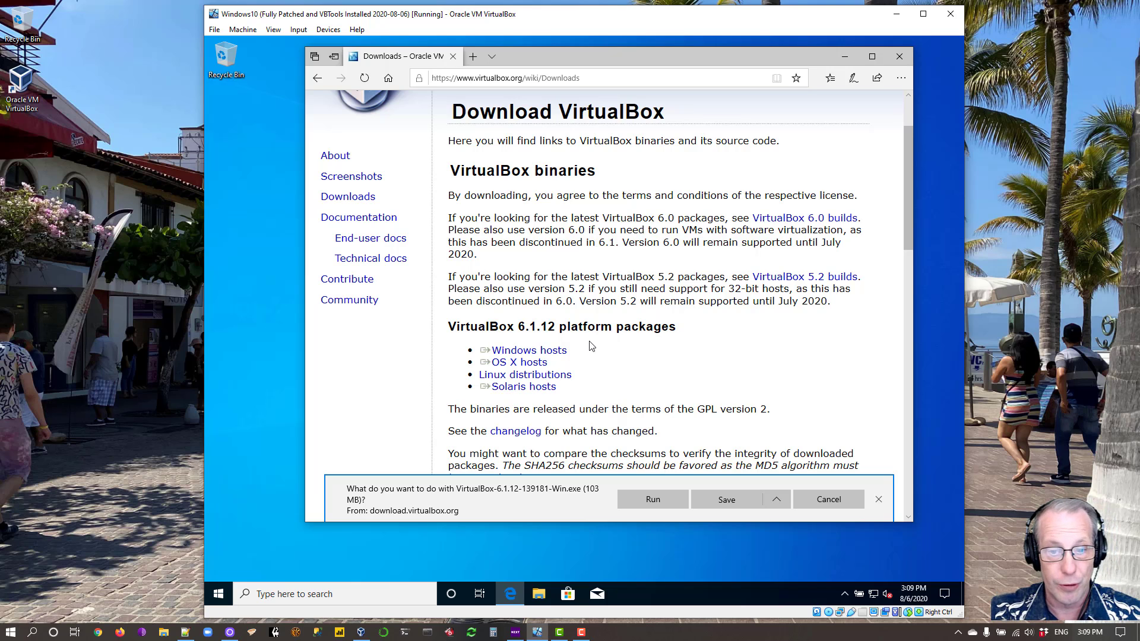
{"action": "left_click", "coordinate": [728, 504]}
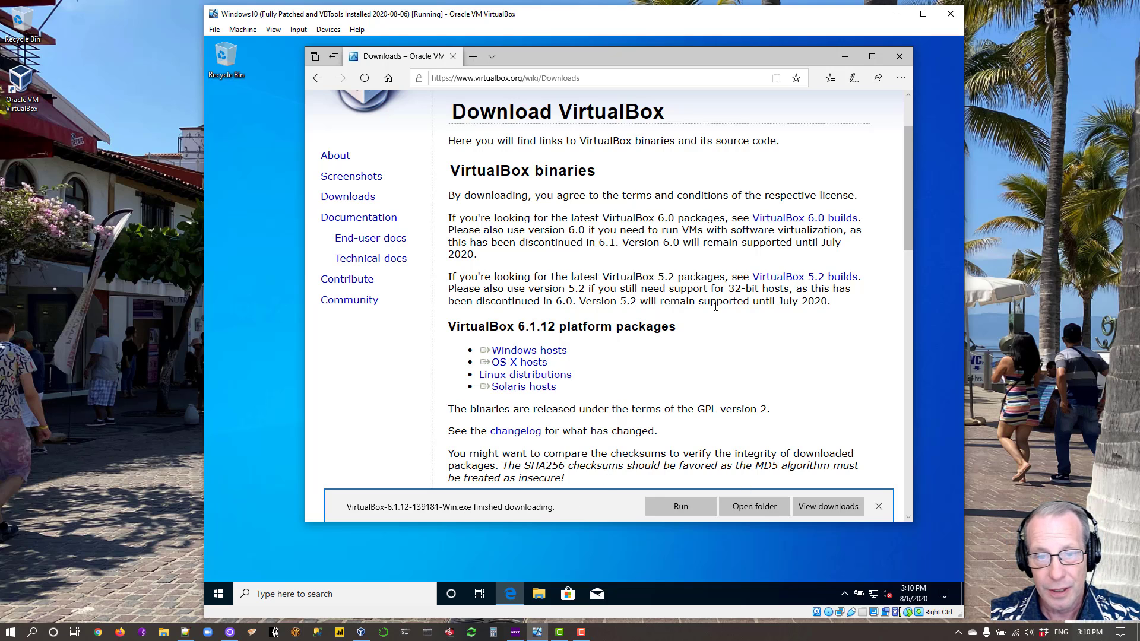
Examine the VirtualBox 6.1.12 Extension Pack description, including its USB, disk encryption and Intel card support
{"action": "scroll", "coordinate": [715, 305], "scroll_direction": "down", "scroll_amount": 5}
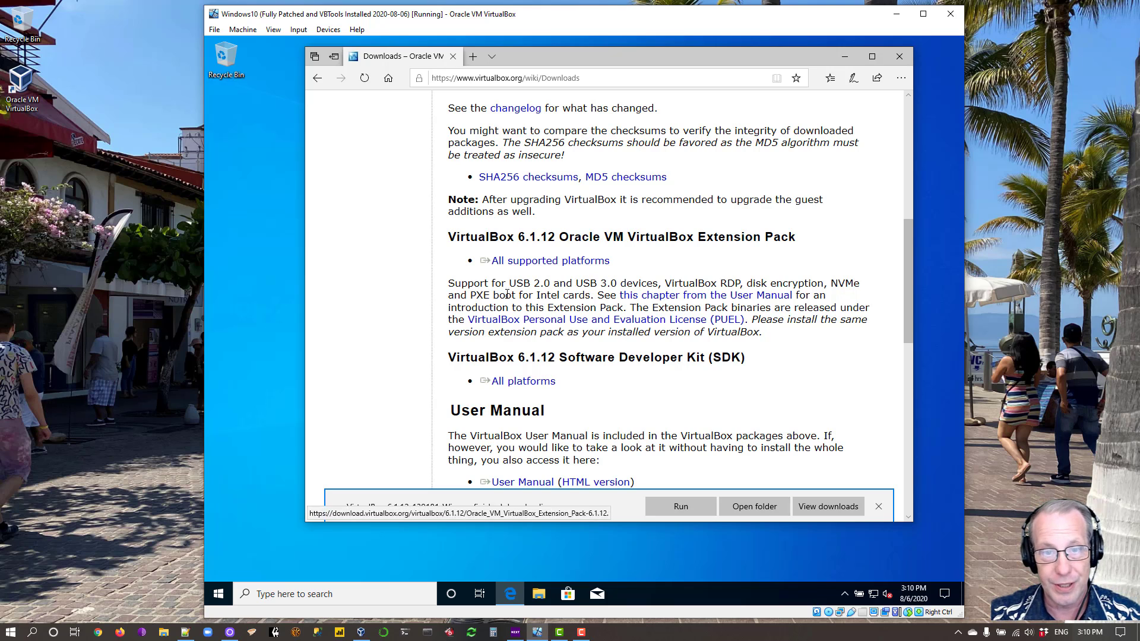
{"action": "left_click_drag", "start_coordinate": [509, 284], "coordinate": [617, 281]}
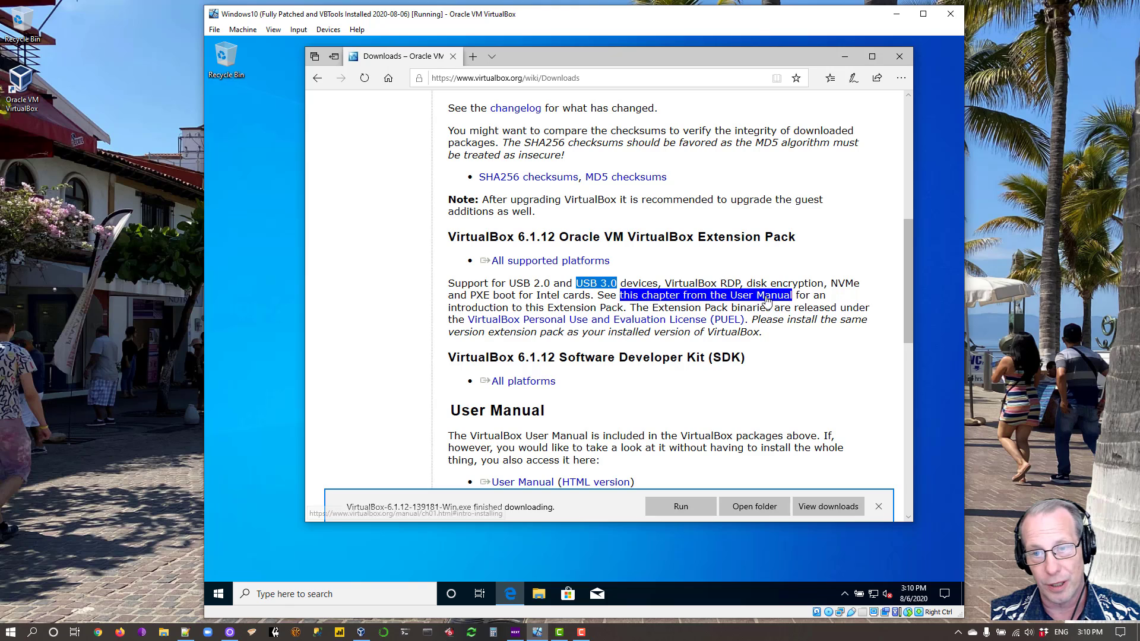
{"action": "left_click_drag", "start_coordinate": [746, 283], "coordinate": [825, 283]}
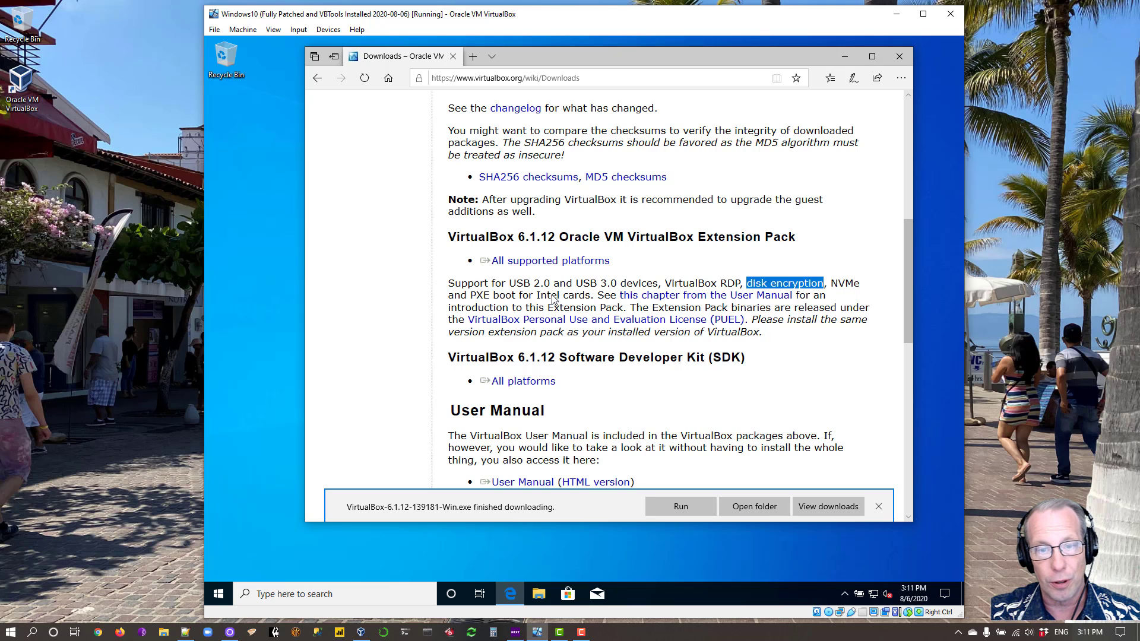
{"action": "left_click_drag", "start_coordinate": [533, 296], "coordinate": [590, 297]}
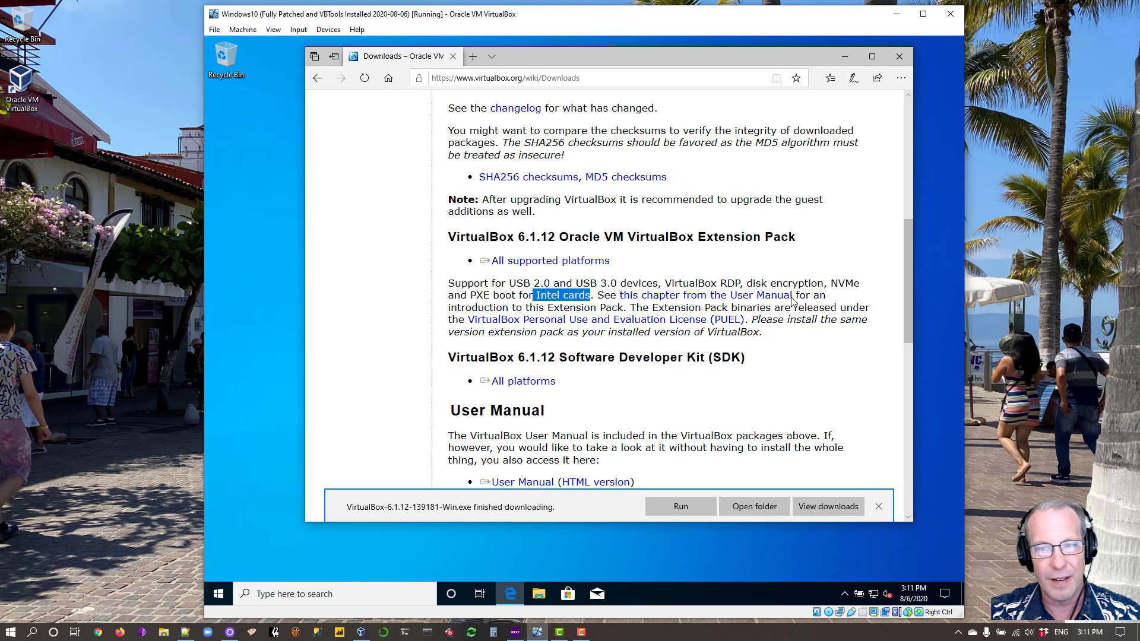
{"action": "left_click", "coordinate": [735, 267]}
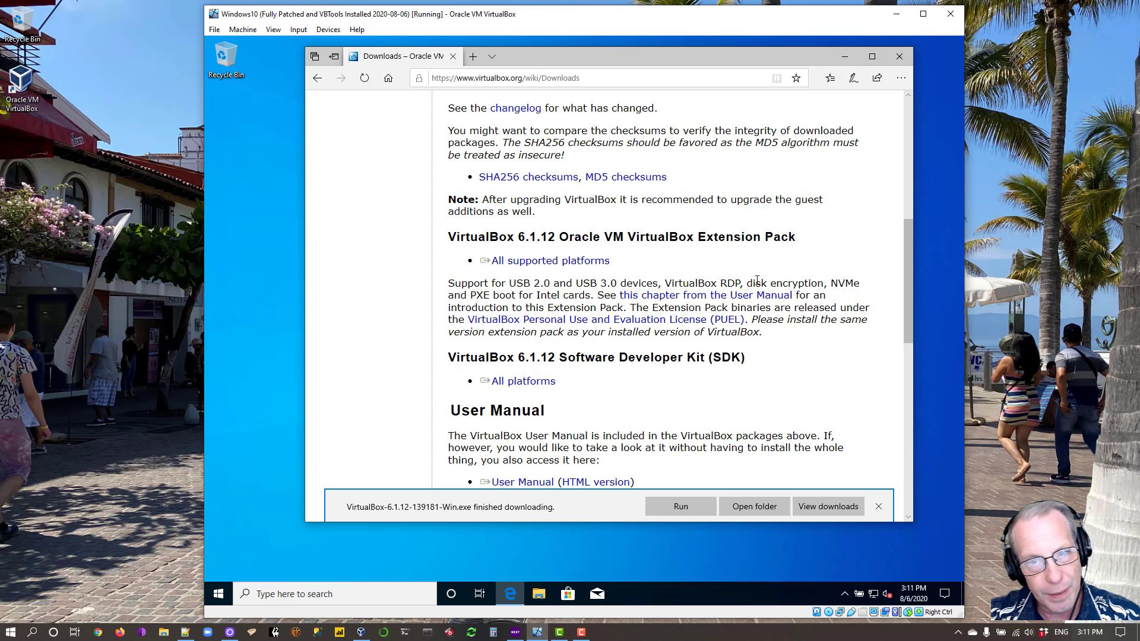
{"action": "left_click_drag", "start_coordinate": [746, 284], "coordinate": [824, 284]}
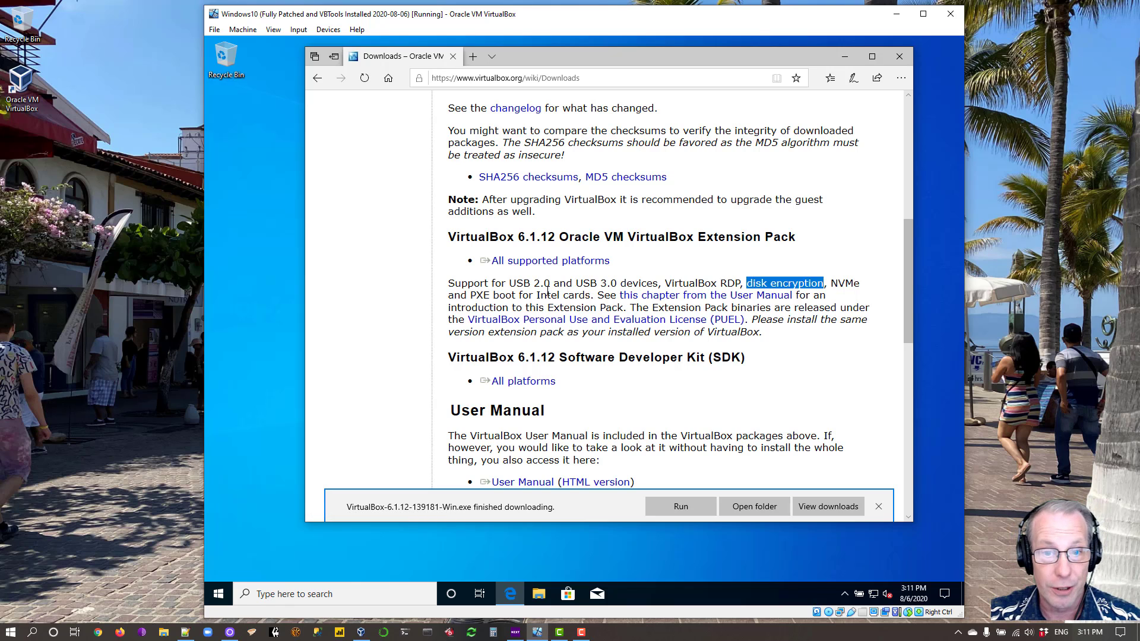
{"action": "left_click_drag", "start_coordinate": [508, 283], "coordinate": [617, 283]}
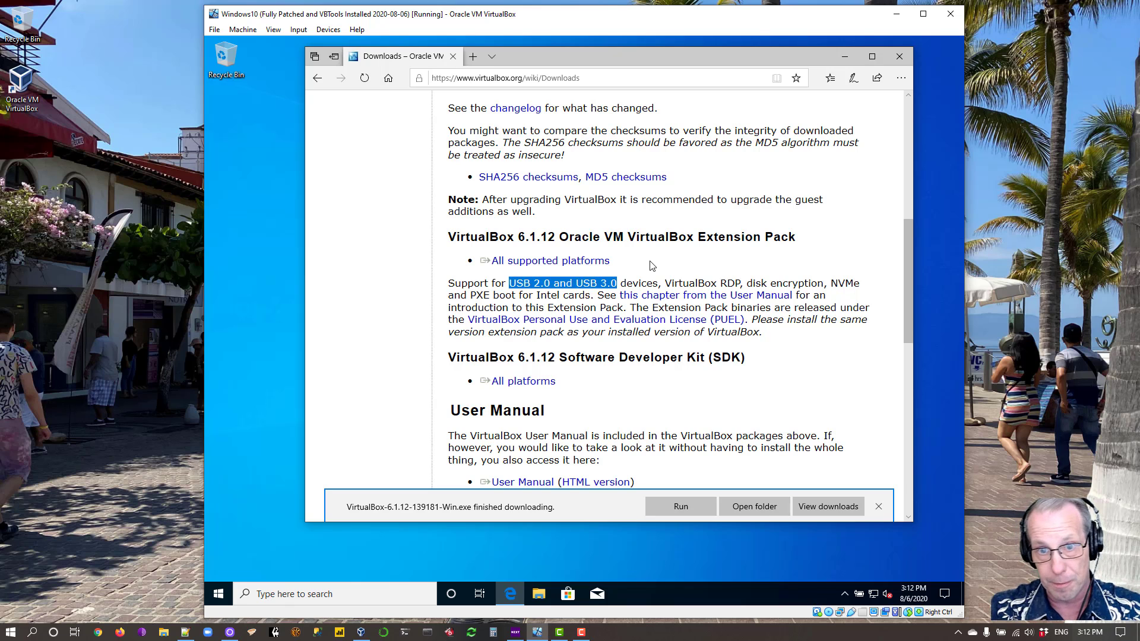
Save the VirtualBox 6.1.12 Extension Pack for all supported platforms and open the folder containing the downloads
{"action": "left_click", "coordinate": [572, 263]}
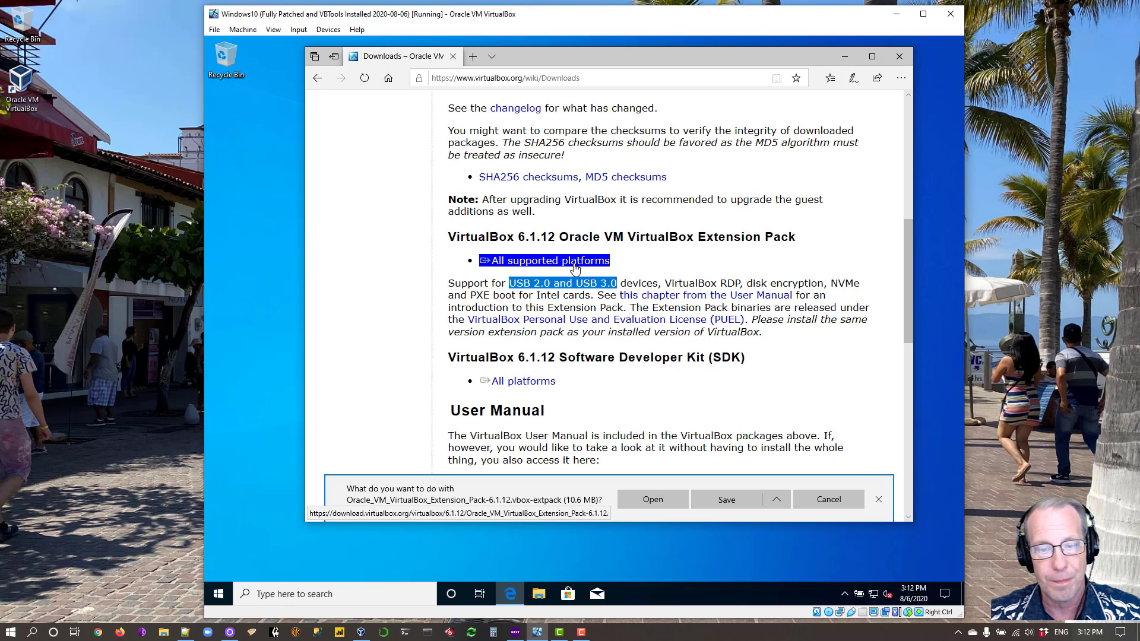
{"action": "left_click", "coordinate": [730, 499]}
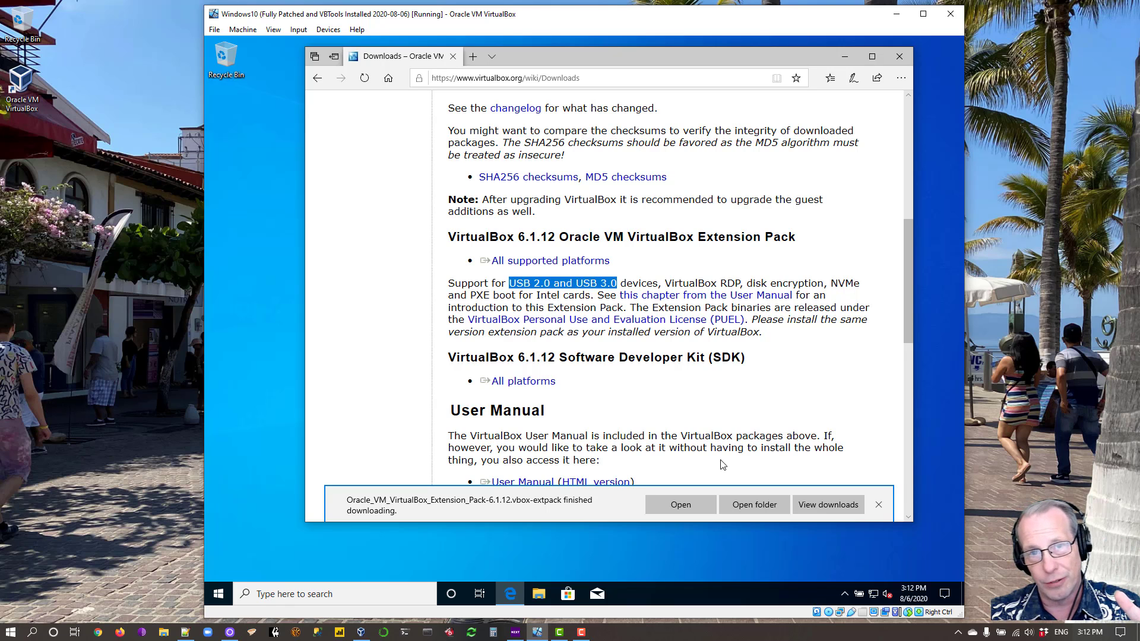
{"action": "left_click", "coordinate": [746, 506]}
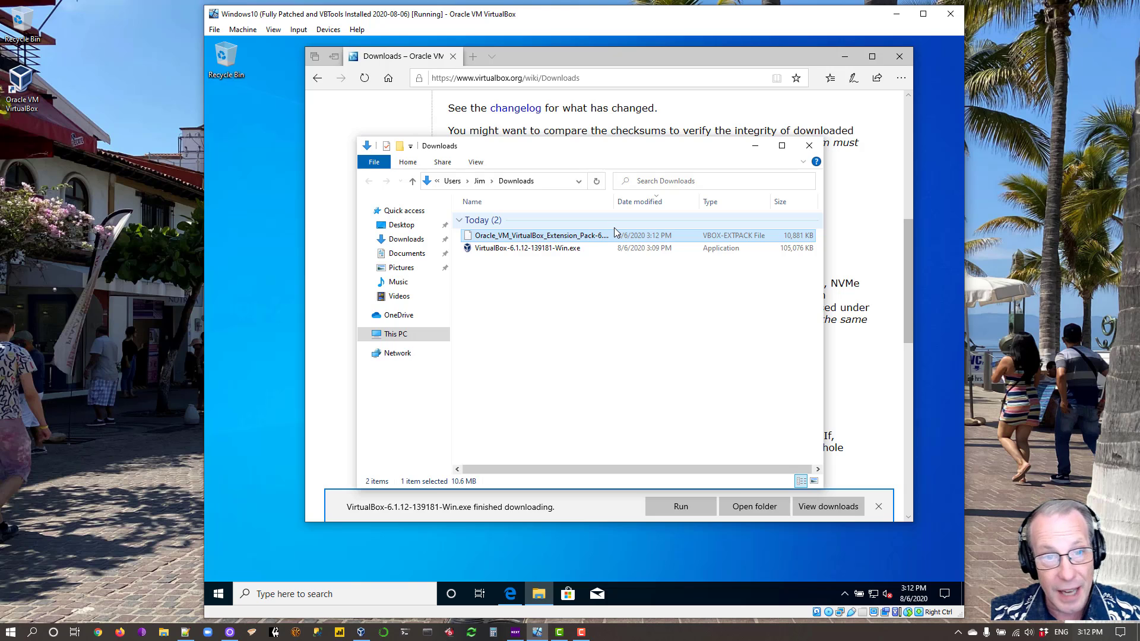
Widen the Name column in the Downloads folder to show full file names, and close the browser
{"action": "left_click_drag", "start_coordinate": [613, 202], "coordinate": [695, 202]}
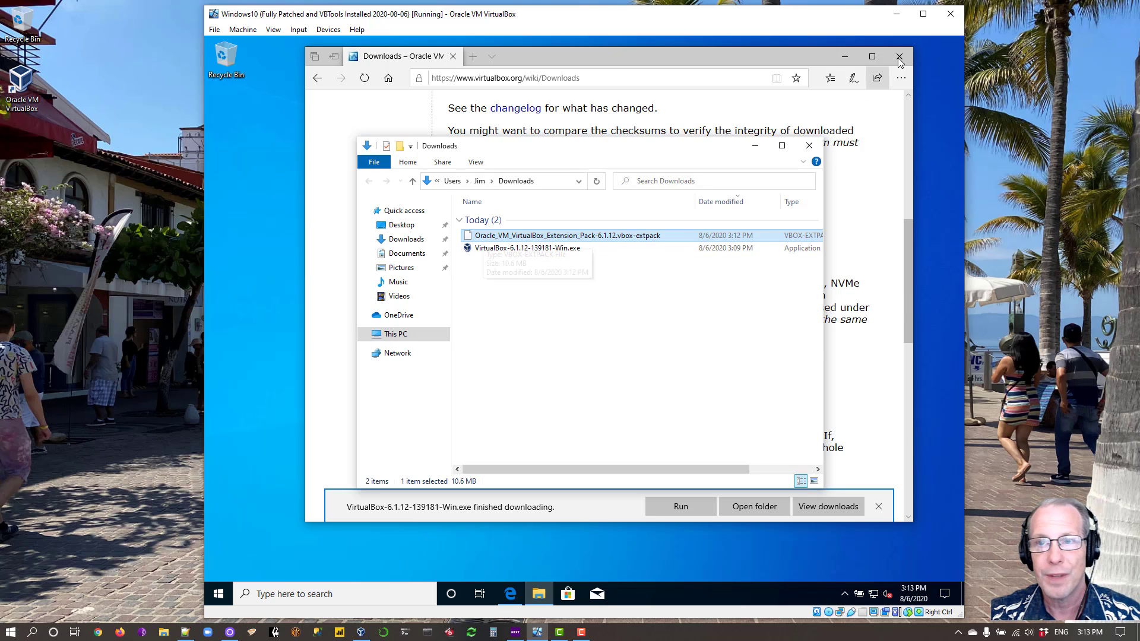
{"action": "left_click", "coordinate": [767, 51]}
{"action": "left_click", "coordinate": [910, 57]}
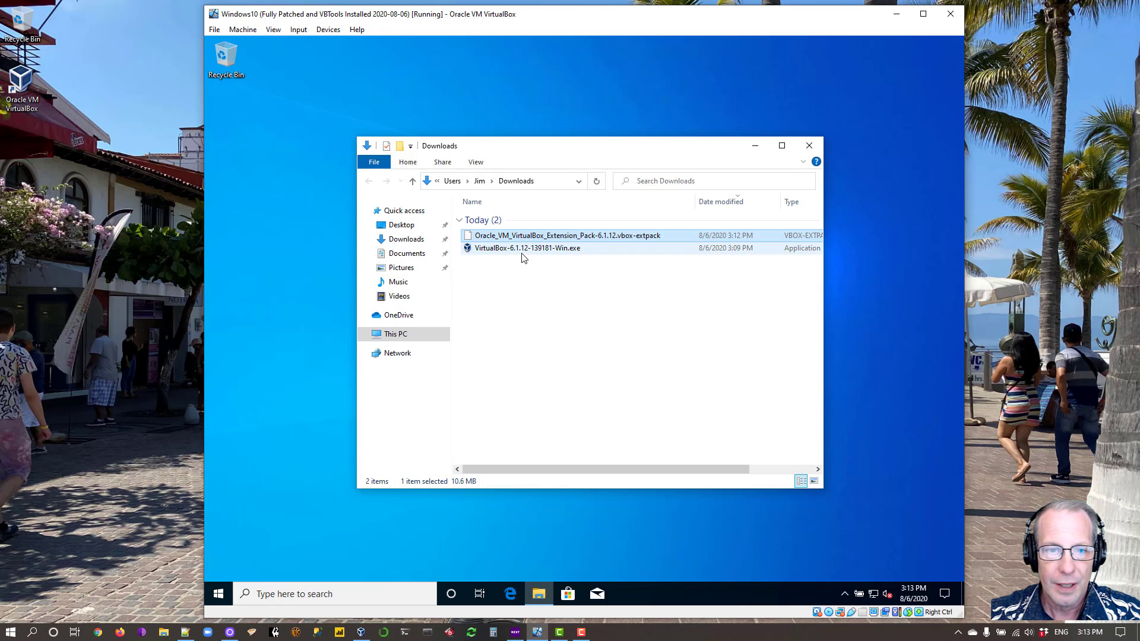
Launch VirtualBox-6.1.12-139181-Win.exe and advance to Ready to Install, keeping the default features, shortcuts and file associations and accepting the network interruption
{"action": "double_click", "coordinate": [579, 249]}
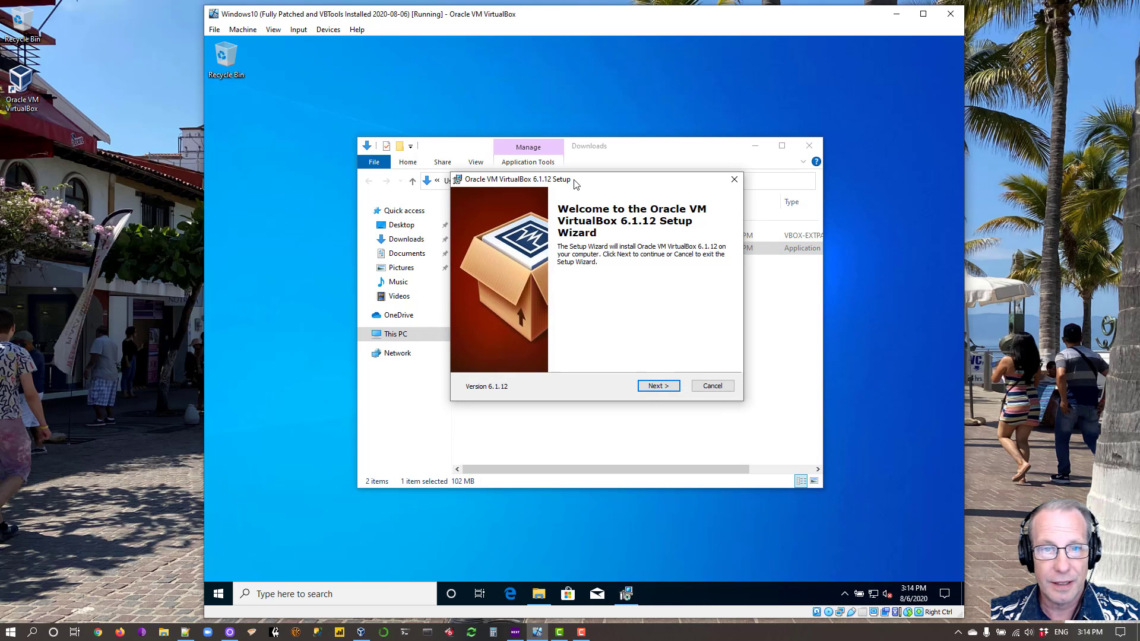
{"action": "left_click", "coordinate": [673, 392]}
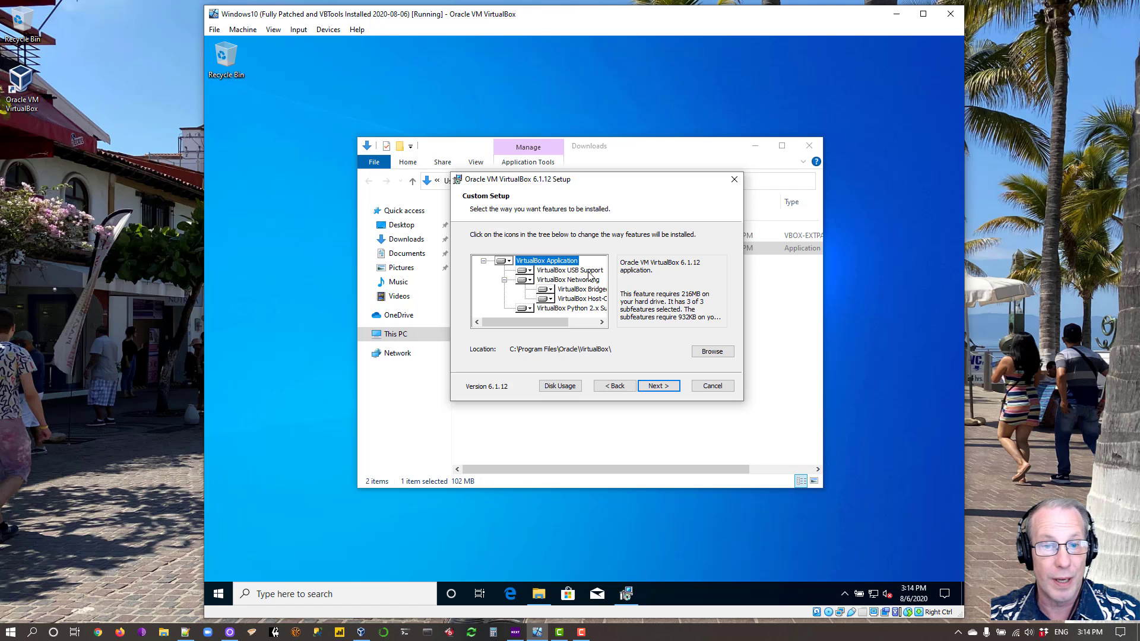
{"action": "left_click", "coordinate": [529, 271]}
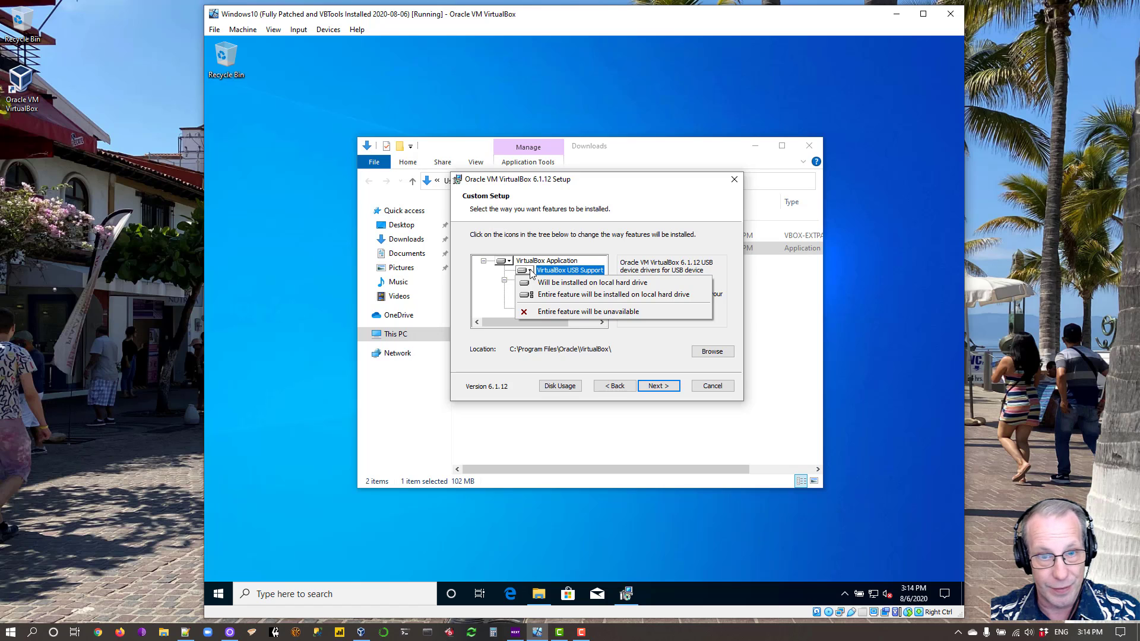
{"action": "left_click", "coordinate": [531, 273]}
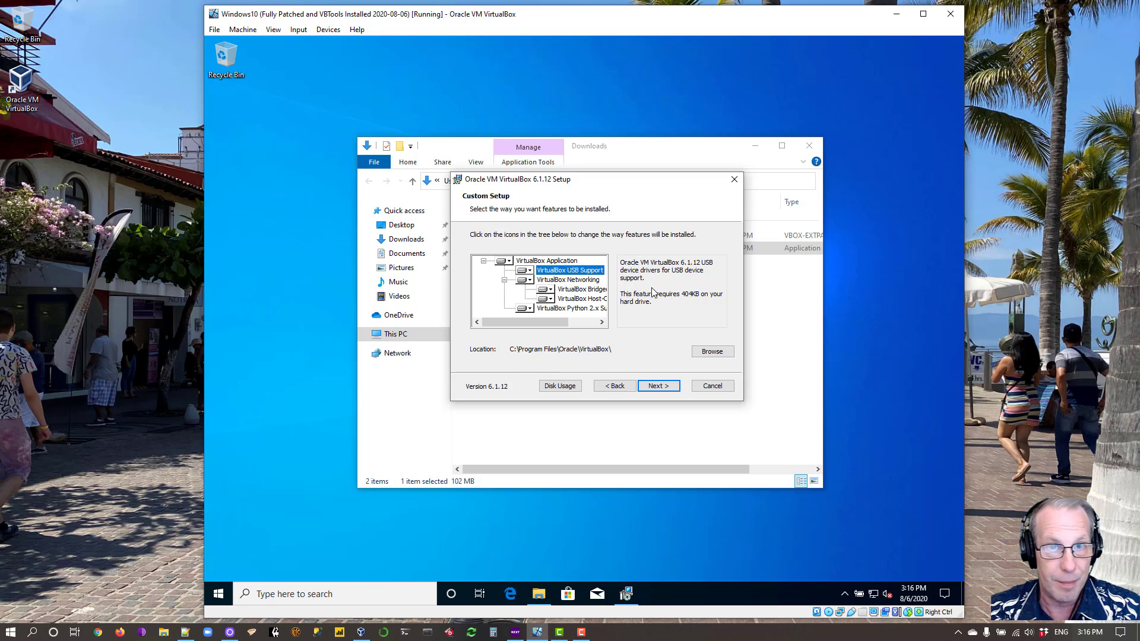
{"action": "left_click", "coordinate": [659, 386]}
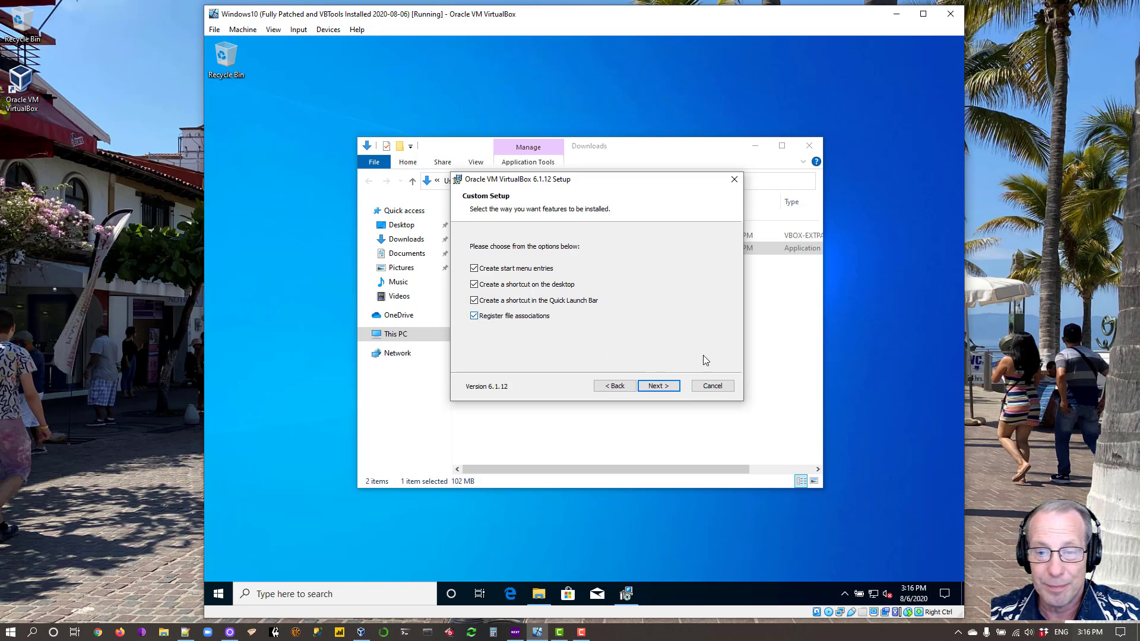
{"action": "left_click", "coordinate": [657, 387]}
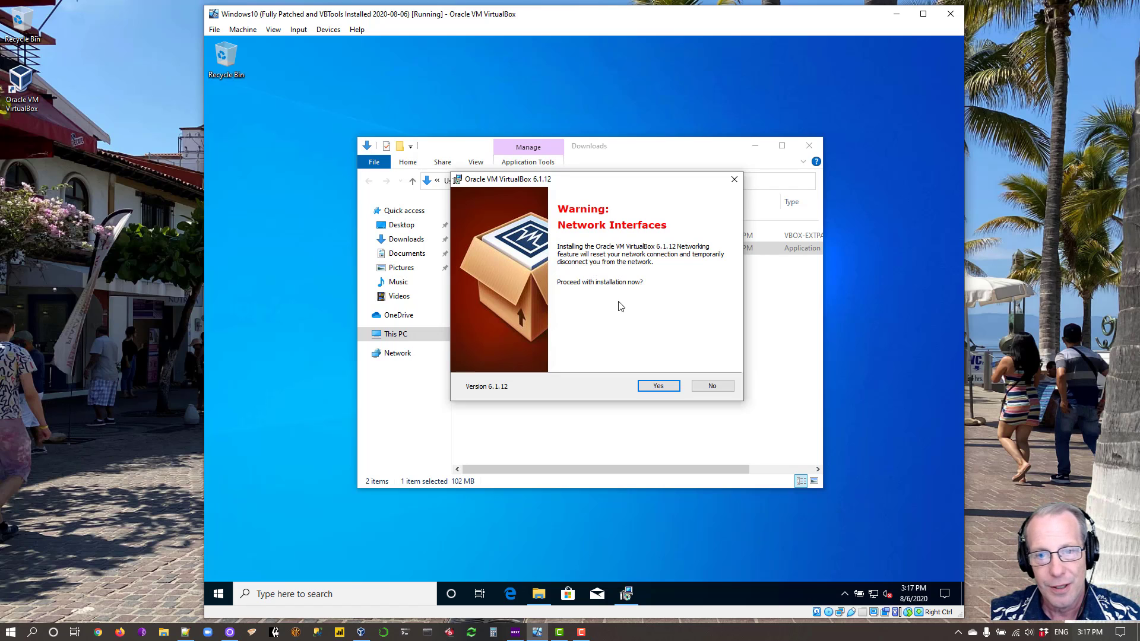
{"action": "left_click", "coordinate": [659, 390]}
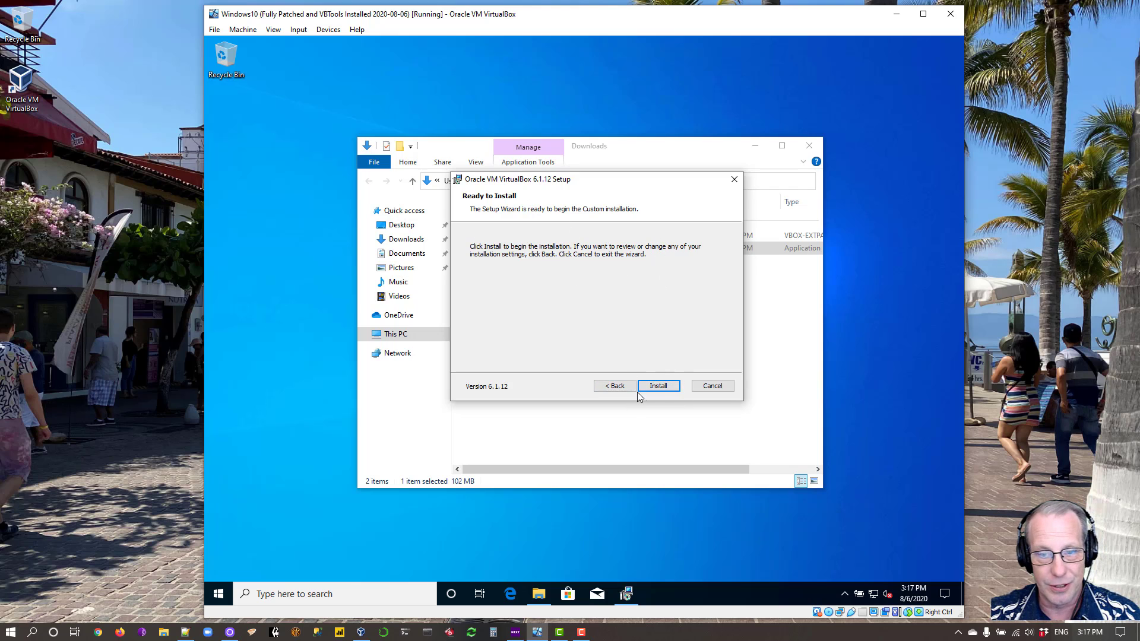
Install VirtualBox 6.1.12, allowing it to change the device, finish setup with the start-after-installation option enabled, and close VirtualBox Manager
{"action": "left_click", "coordinate": [659, 387]}
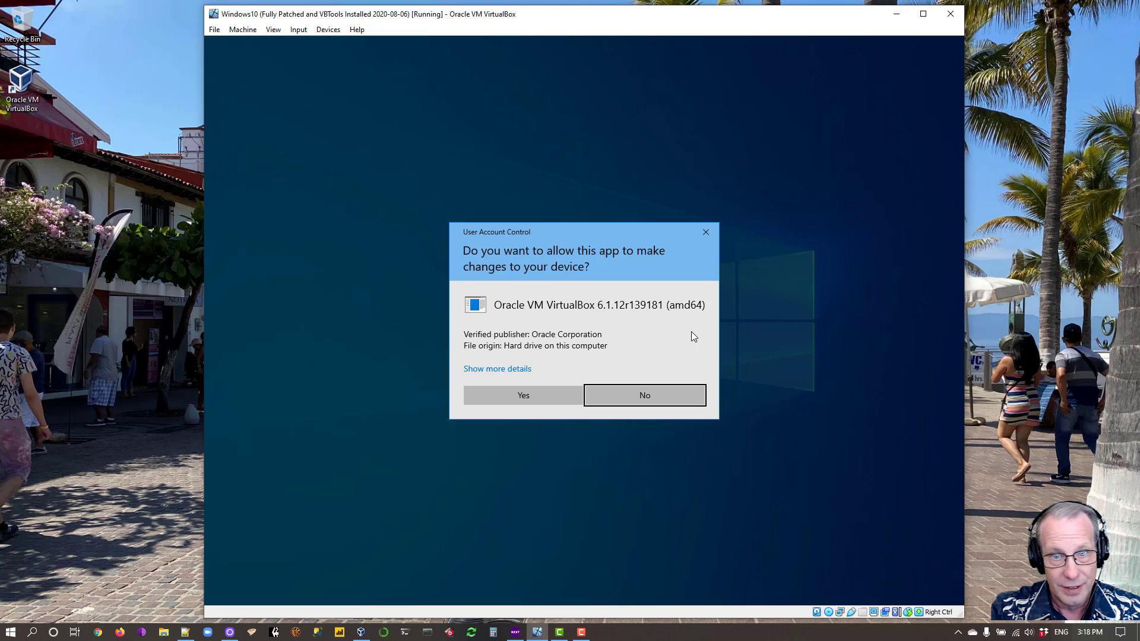
{"action": "left_click", "coordinate": [511, 397]}
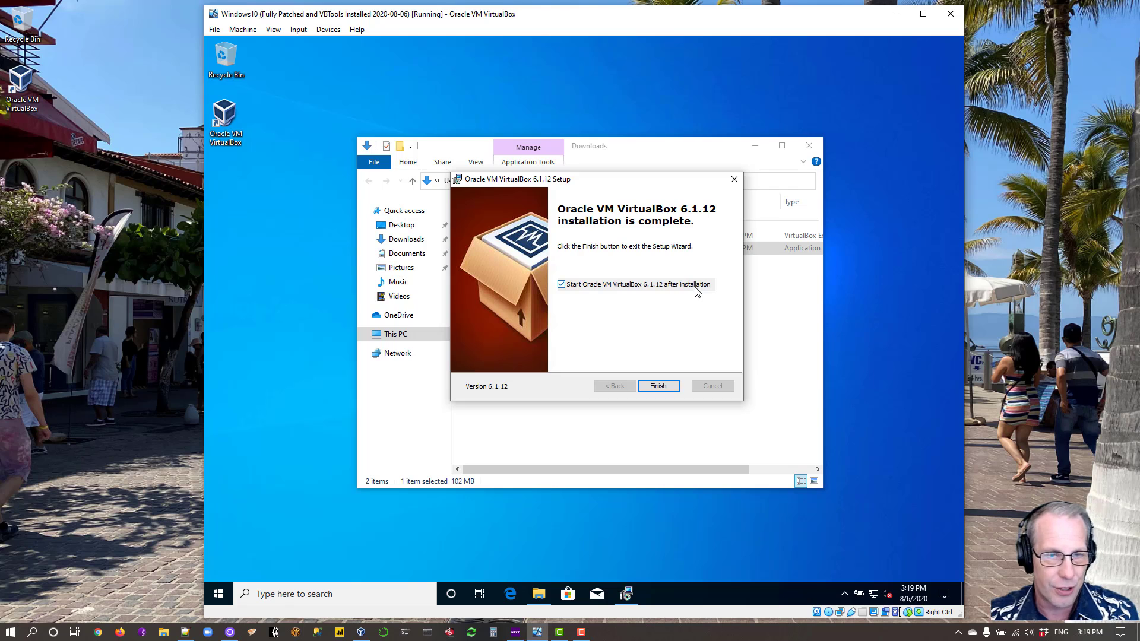
{"action": "left_click", "coordinate": [661, 387]}
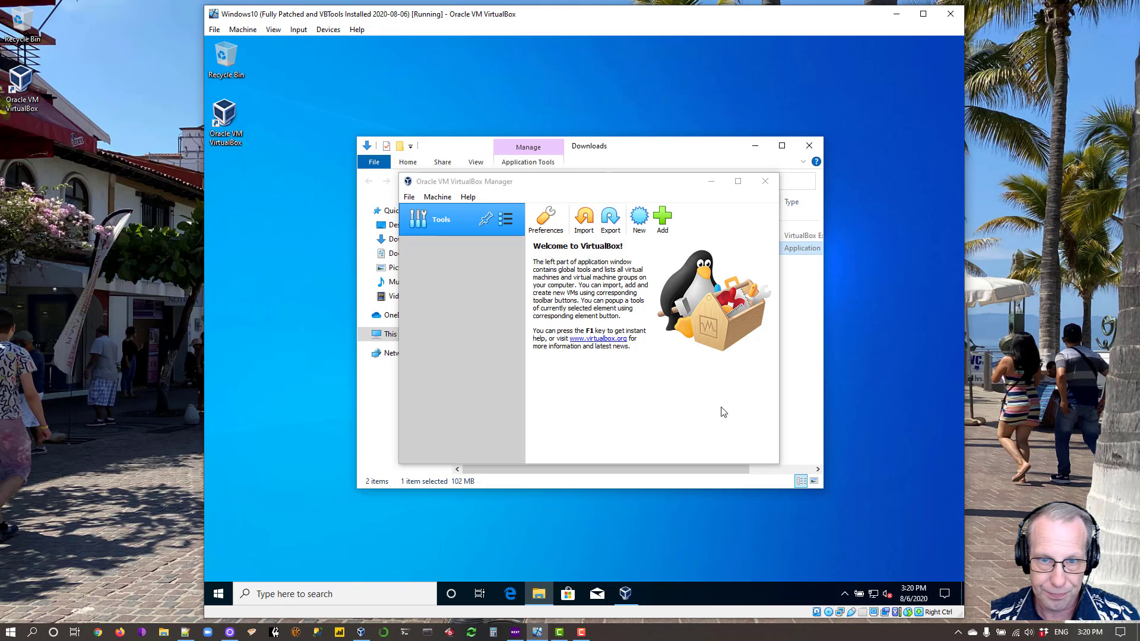
{"action": "left_click", "coordinate": [767, 182]}
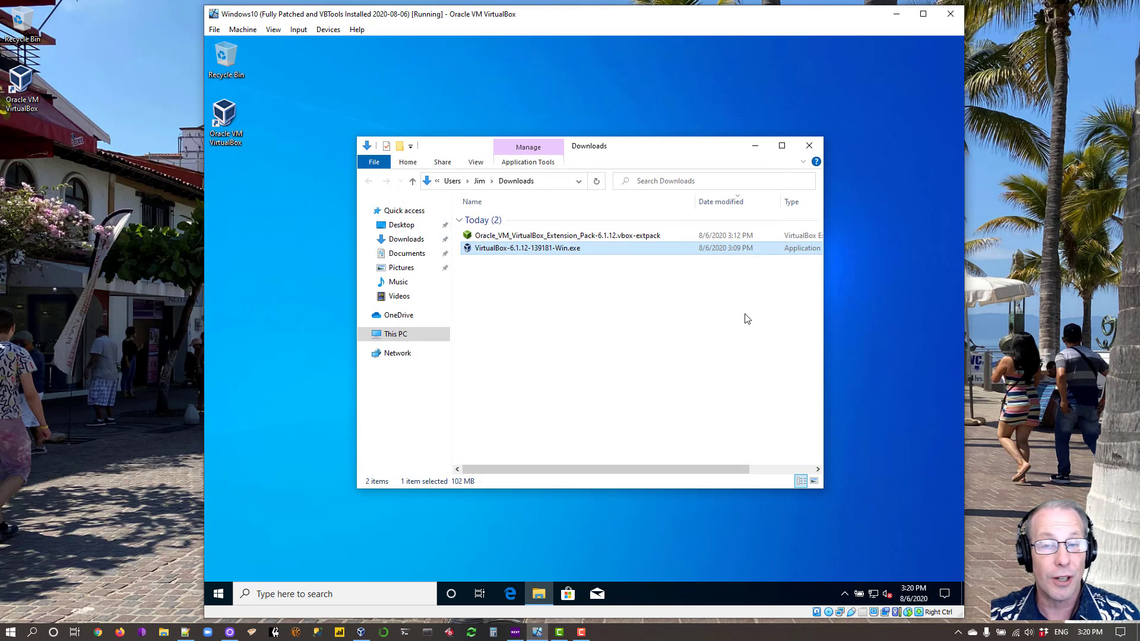
Install Oracle_VM_VirtualBox_Extension_Pack-6.1.12.vbox-extpack, accepting its license and the elevation request, and close the Downloads folder
{"action": "left_click", "coordinate": [558, 236]}
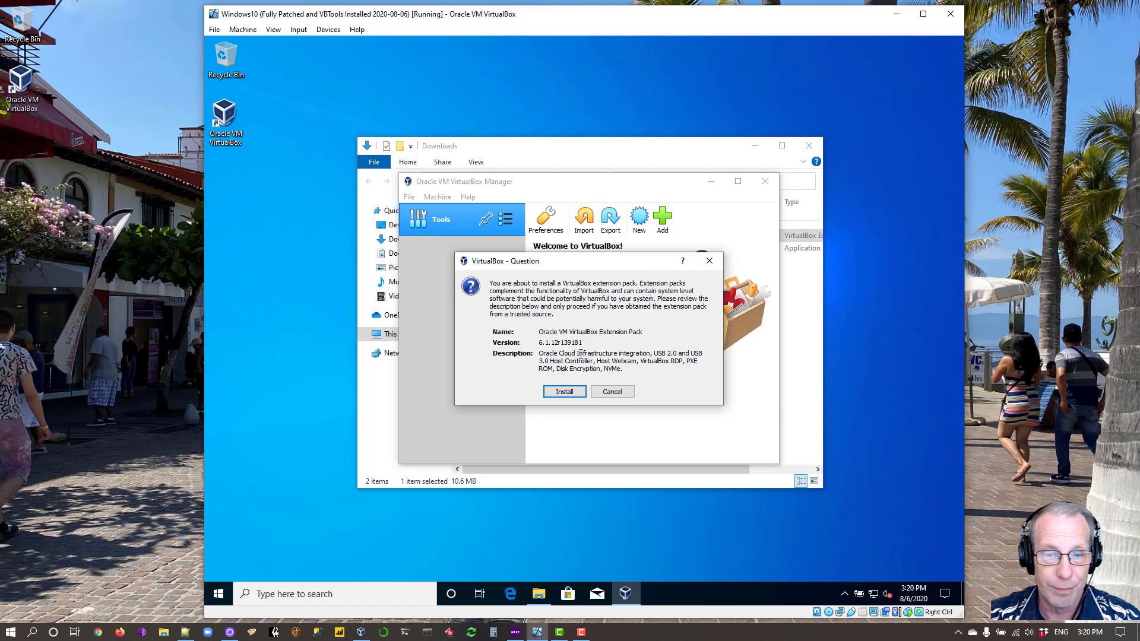
{"action": "left_click", "coordinate": [564, 394]}
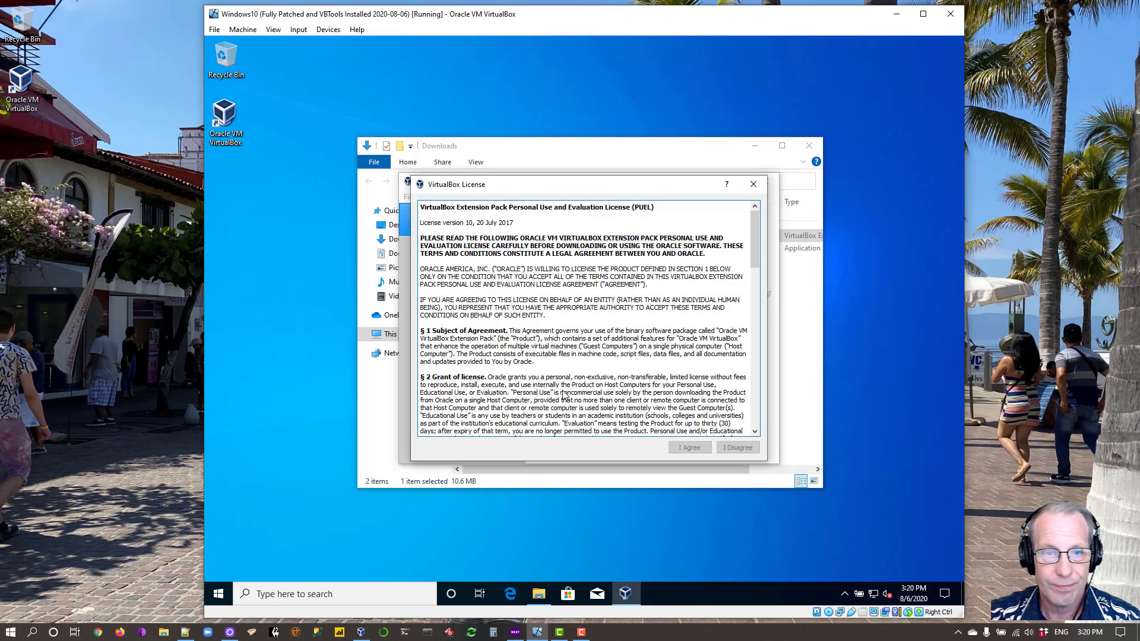
{"action": "left_click_drag", "start_coordinate": [753, 256], "coordinate": [761, 198]}
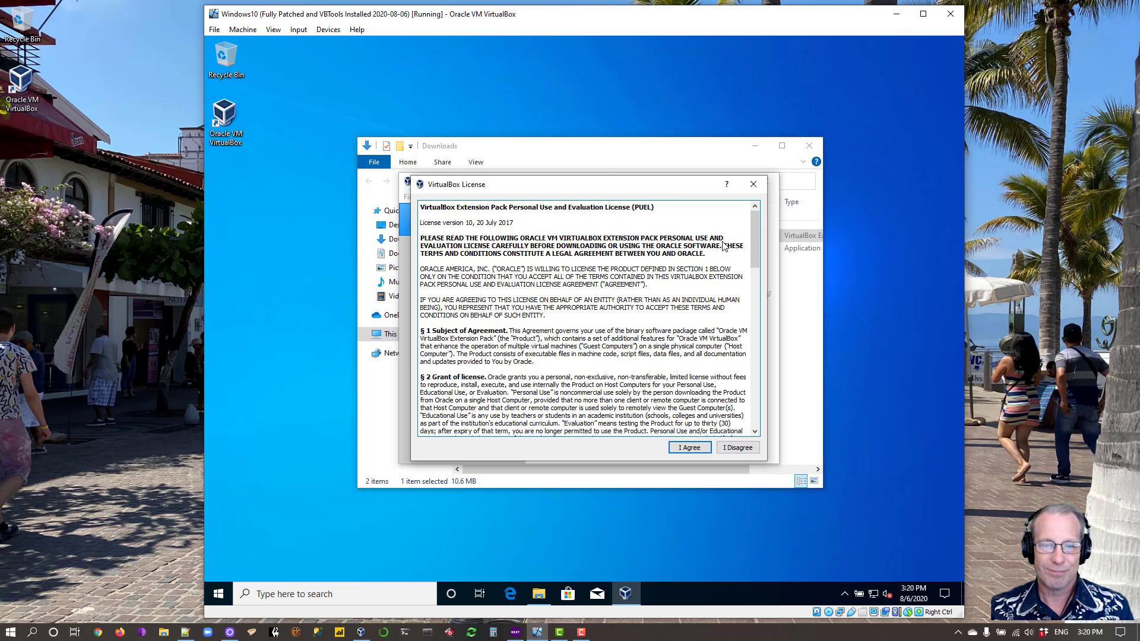
{"action": "left_click", "coordinate": [684, 447]}
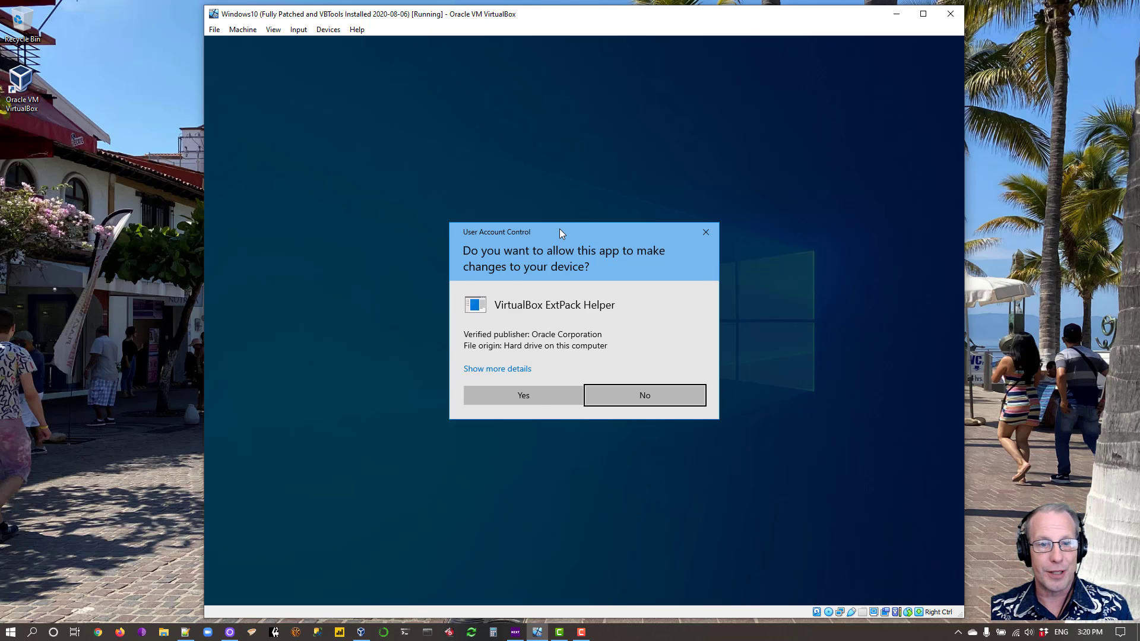
{"action": "left_click", "coordinate": [523, 400]}
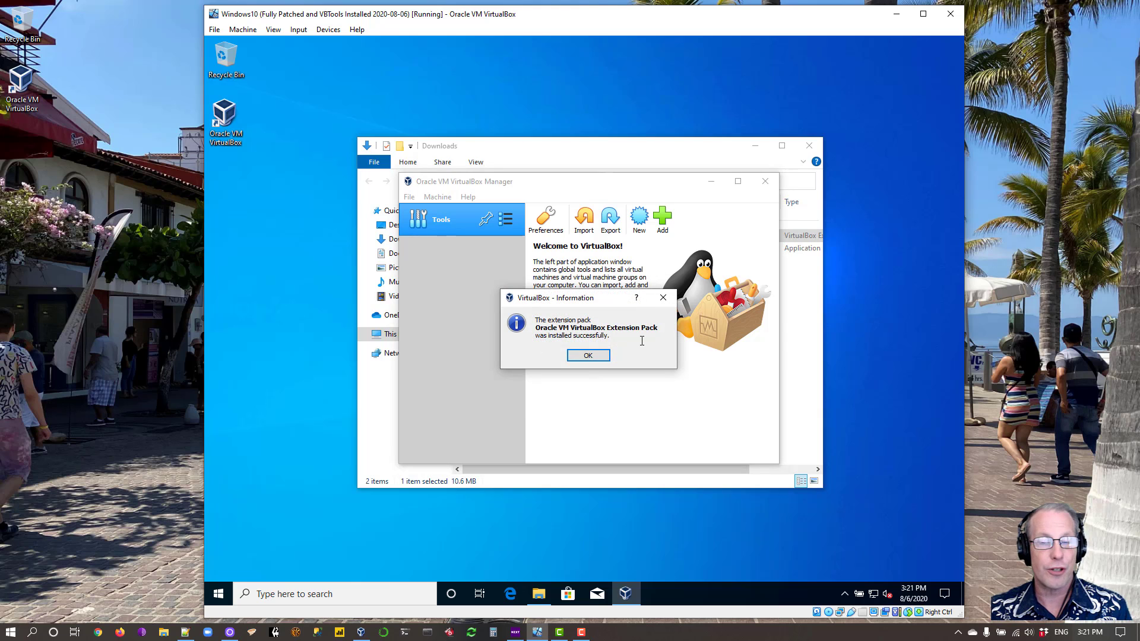
{"action": "left_click", "coordinate": [594, 356]}
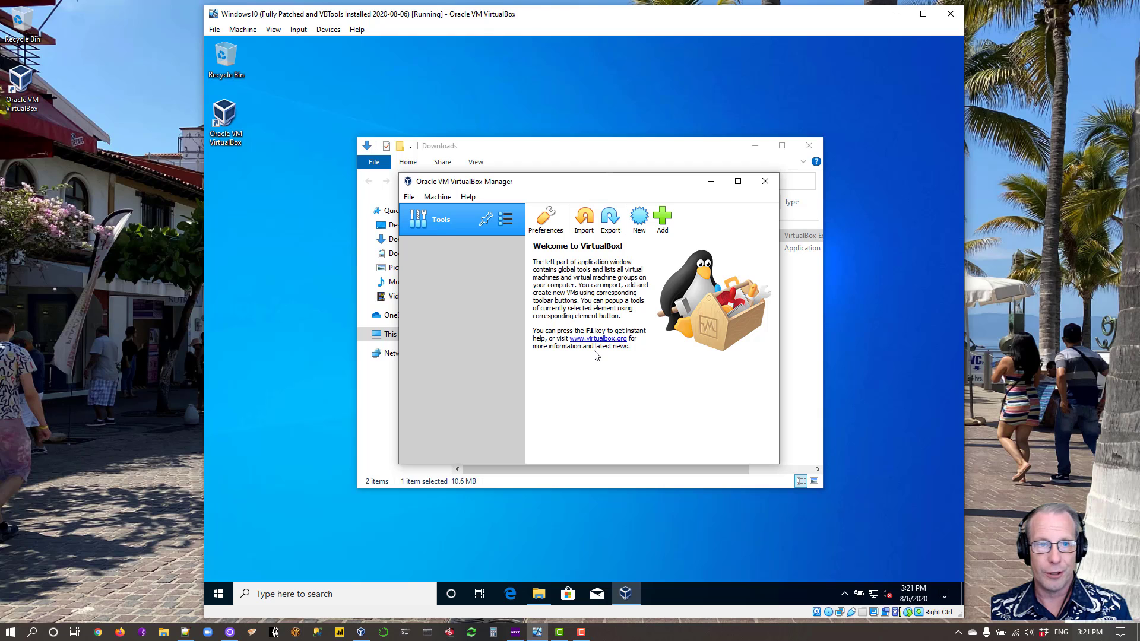
{"action": "left_click", "coordinate": [618, 148]}
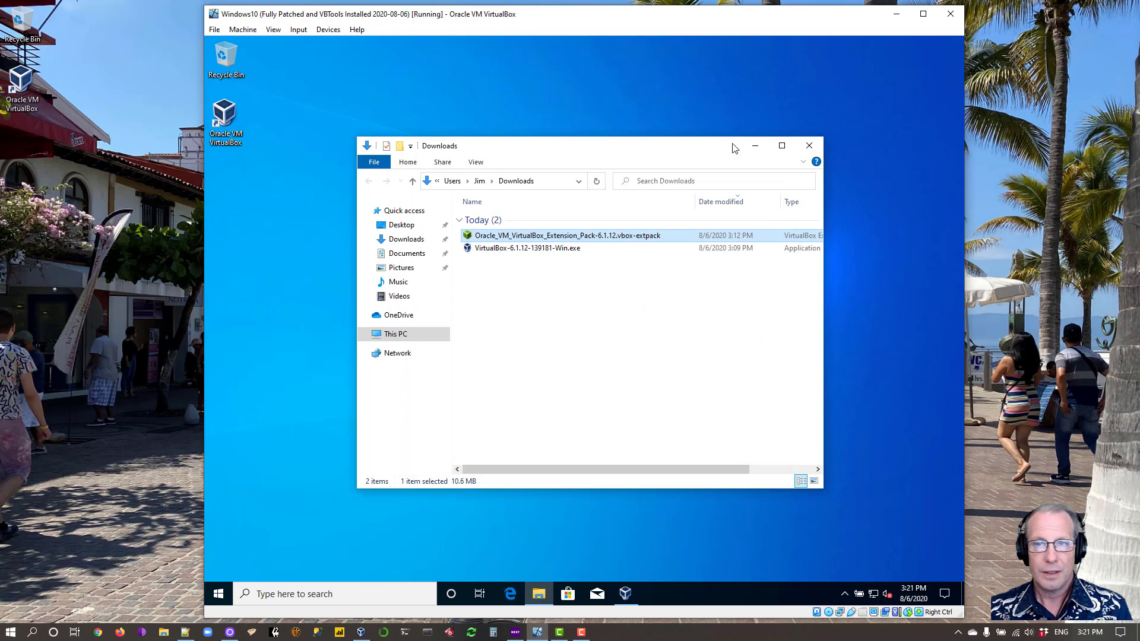
{"action": "left_click", "coordinate": [809, 146]}
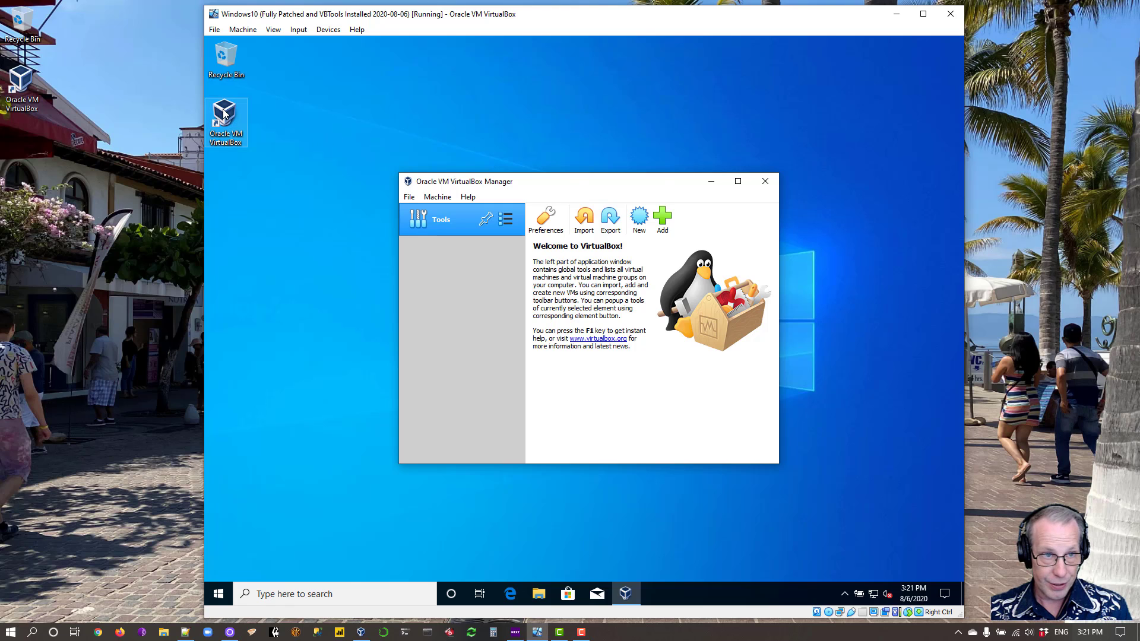
Pin the running Oracle VM VirtualBox application to the virtual machine's taskbar
{"action": "left_click", "coordinate": [262, 179]}
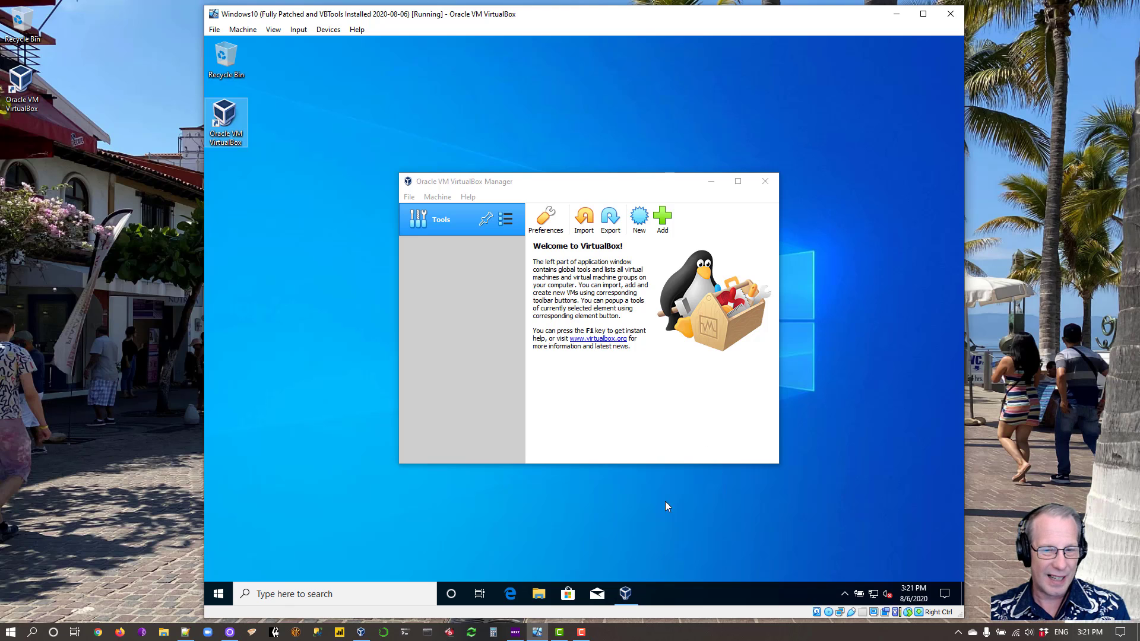
{"action": "mouse_move", "coordinate": [628, 599]}
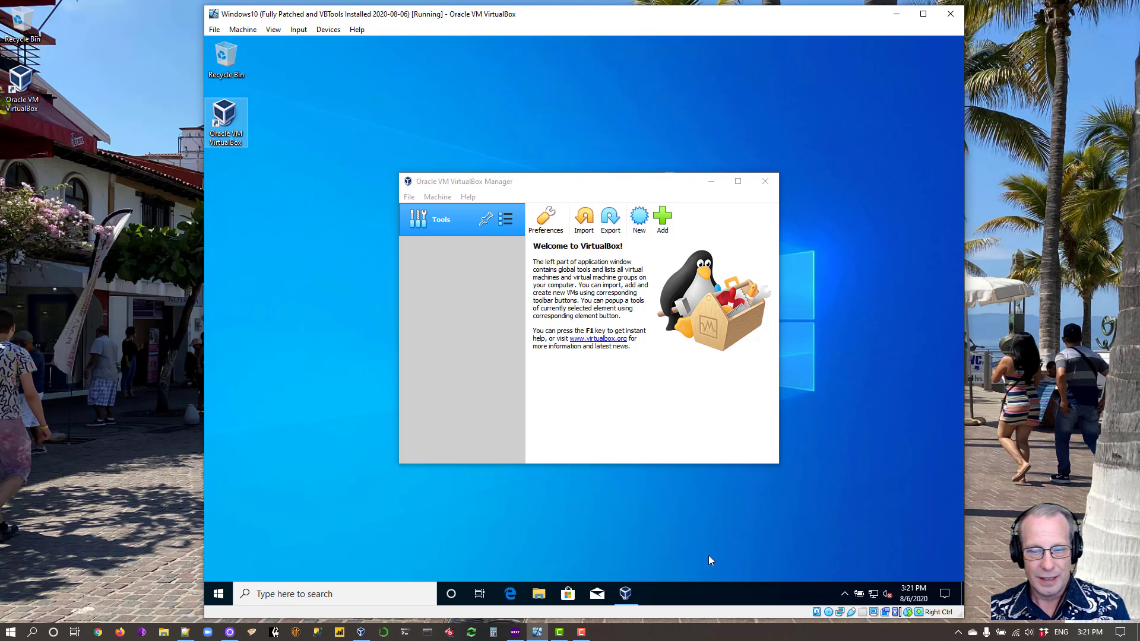
{"action": "right_click", "coordinate": [630, 595]}
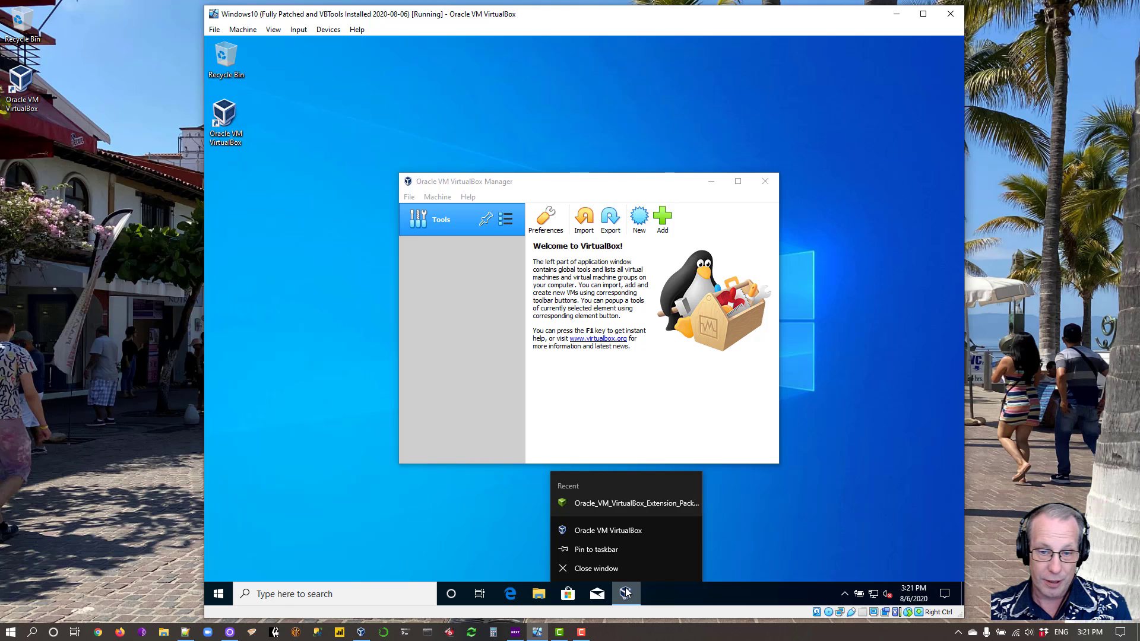
{"action": "left_click", "coordinate": [579, 551]}
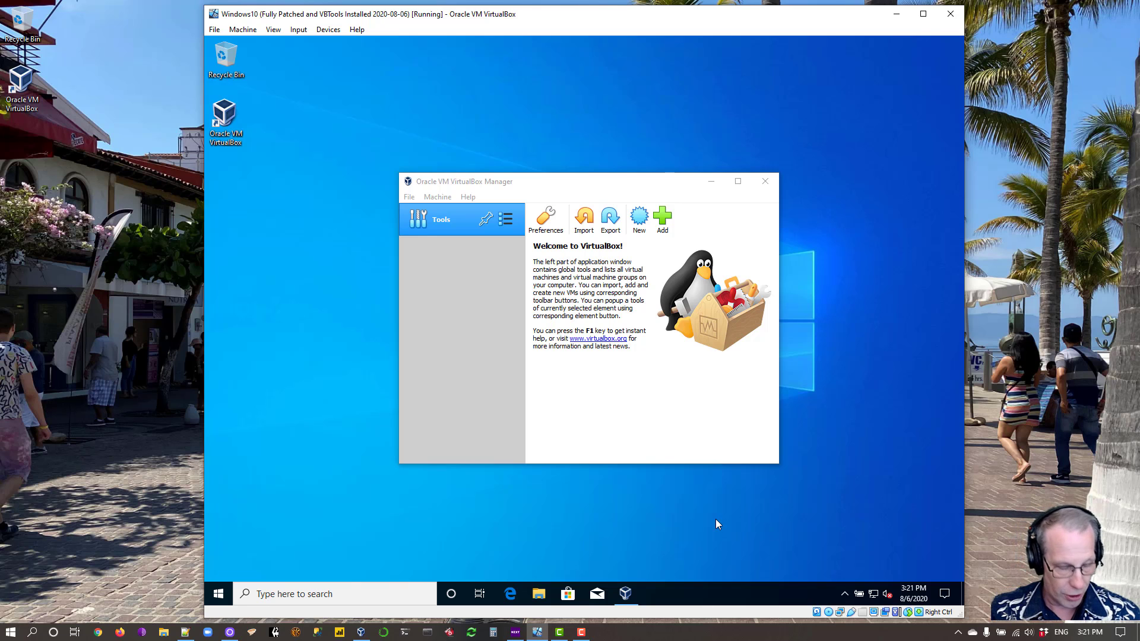
Search the virtual machine's installed apps for "vir" to locate Oracle VM VirtualBox, and dismiss the search
{"action": "key", "text": "super"}
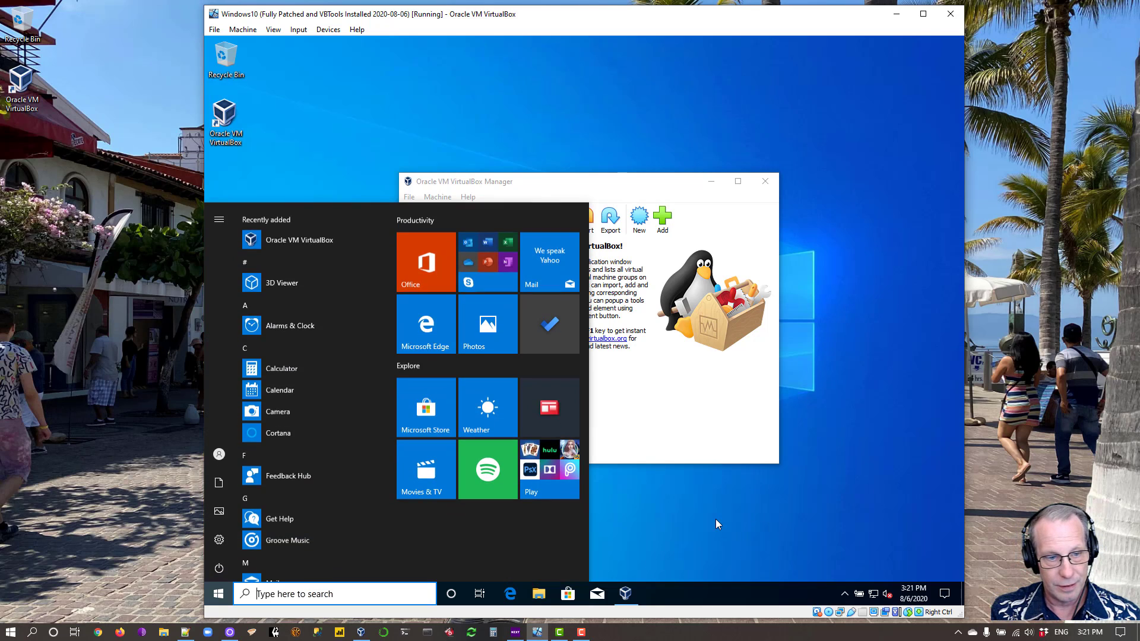
{"action": "type", "text": "v"}
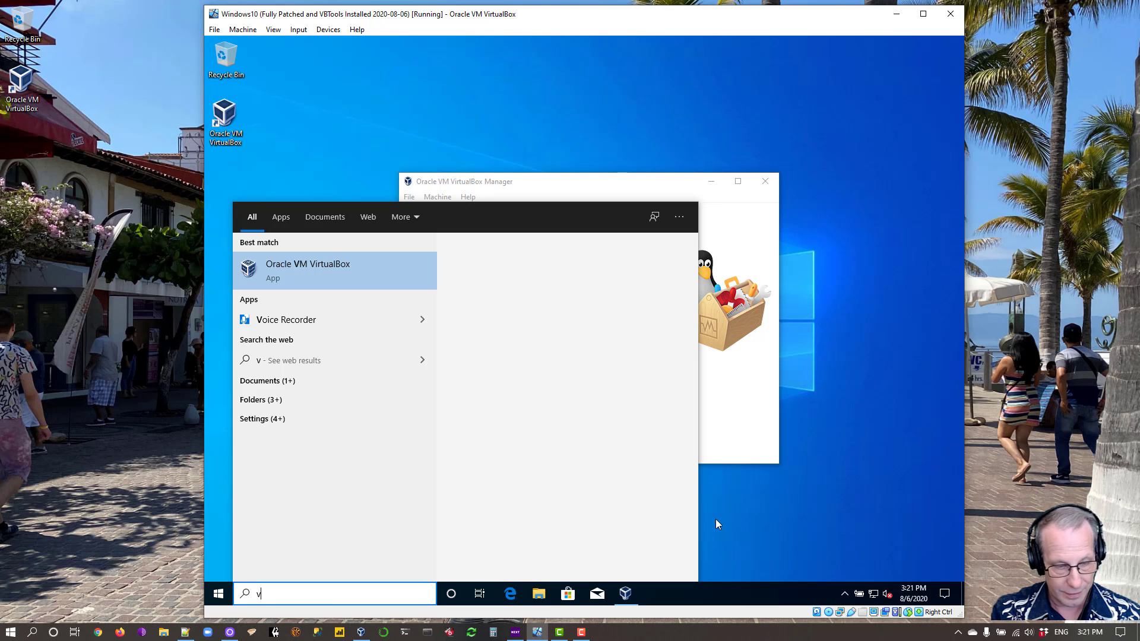
{"action": "type", "text": "ir"}
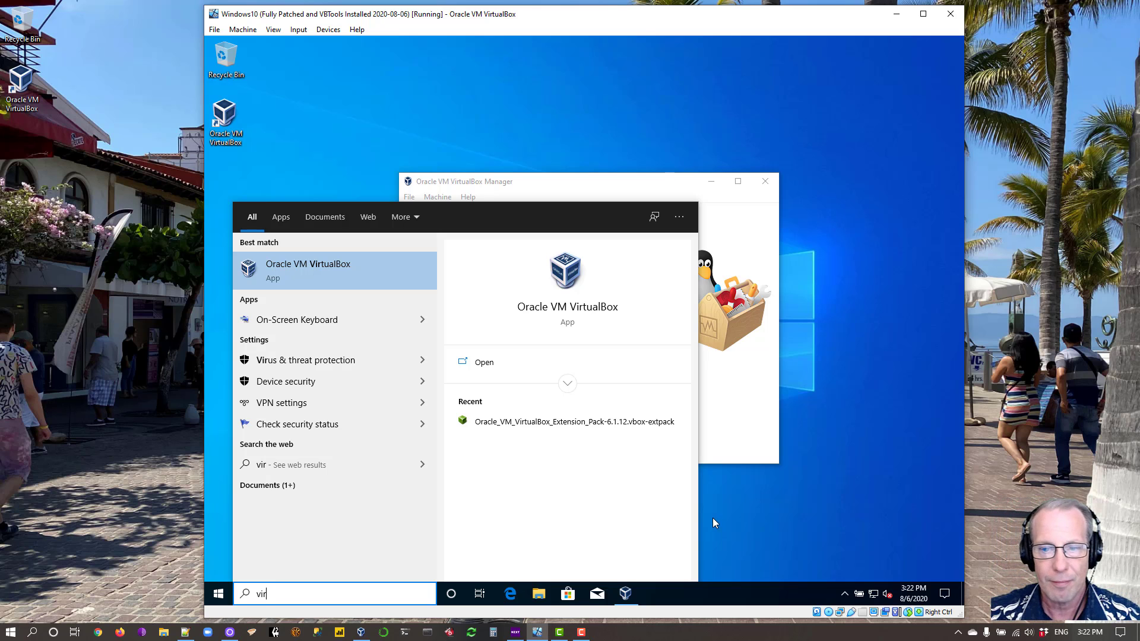
{"action": "left_click", "coordinate": [715, 519]}
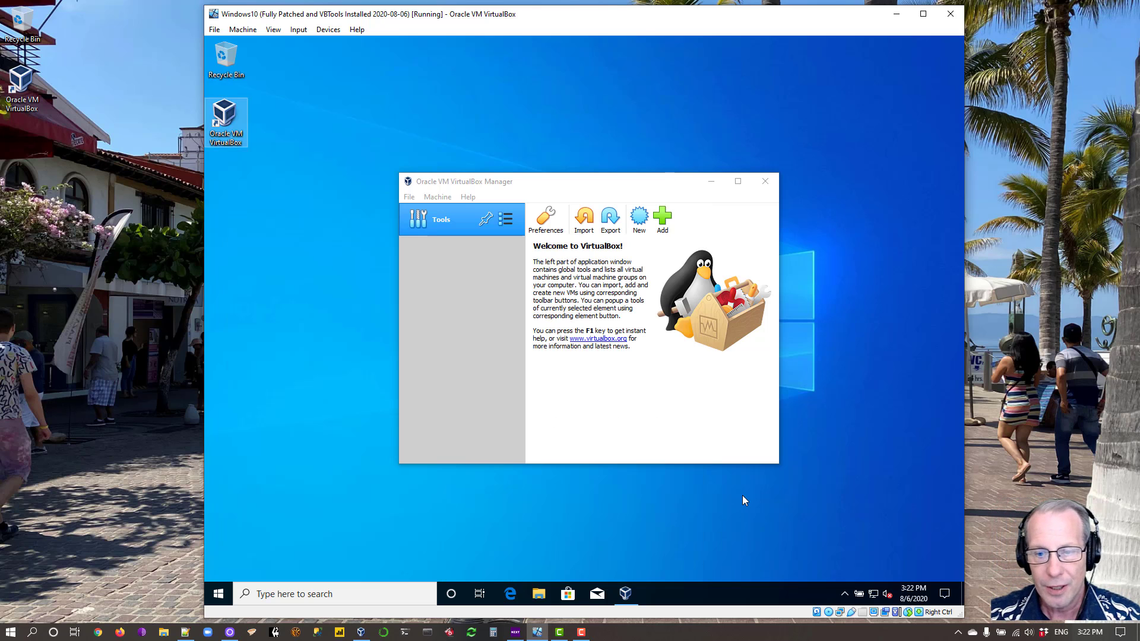
Check the installed version in the About VirtualBox information of VirtualBox Manager, and close it
{"action": "left_click", "coordinate": [616, 185]}
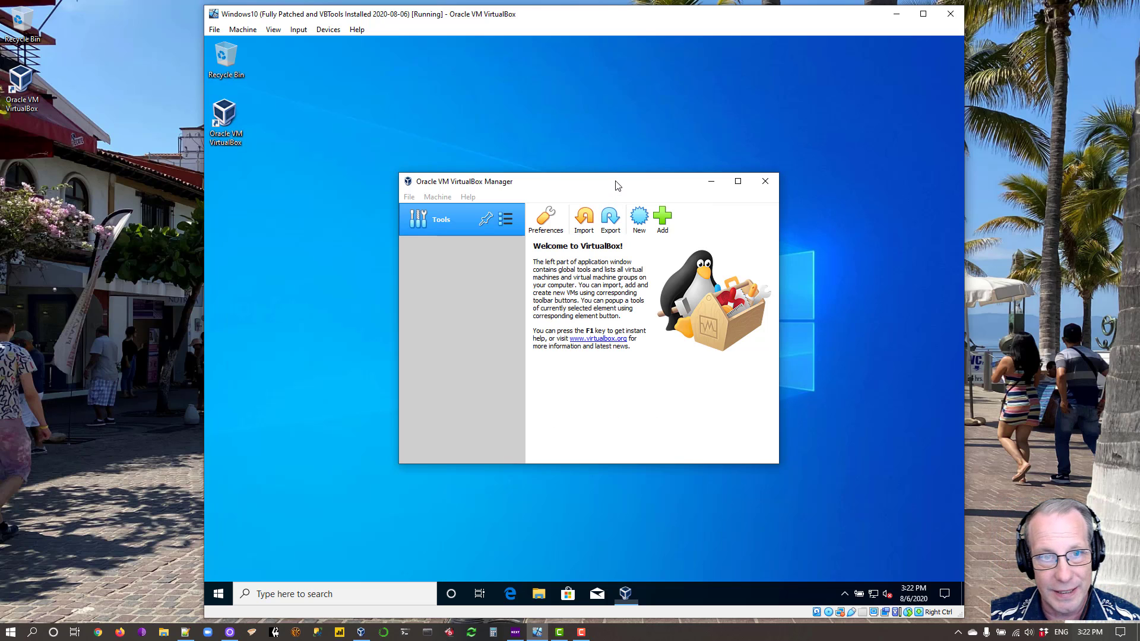
{"action": "left_click", "coordinate": [468, 198]}
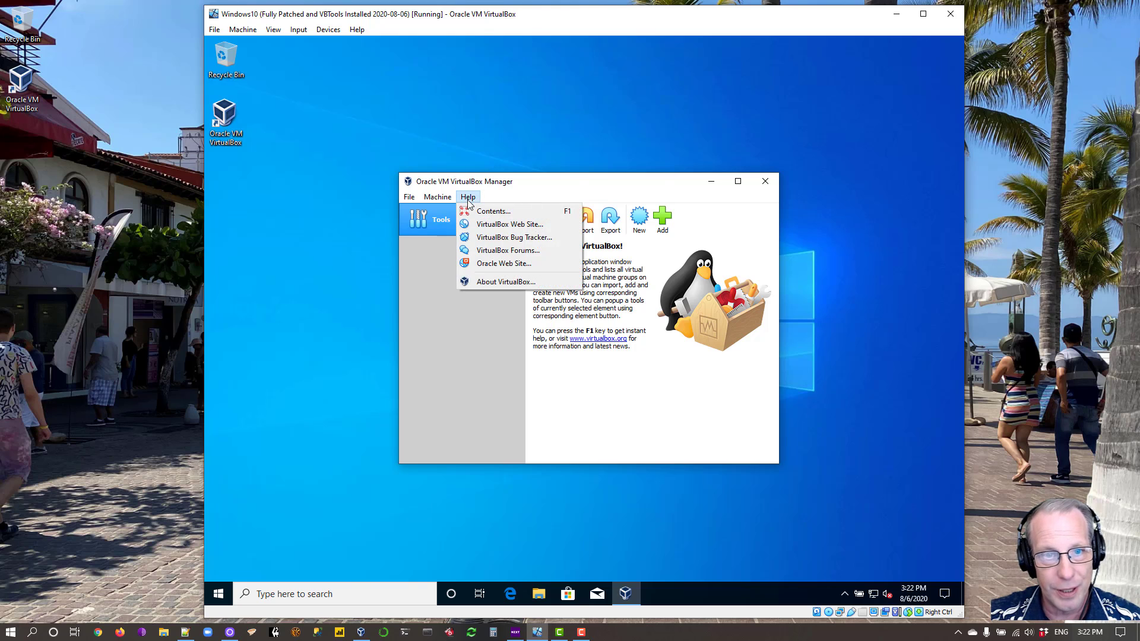
{"action": "left_click", "coordinate": [514, 282]}
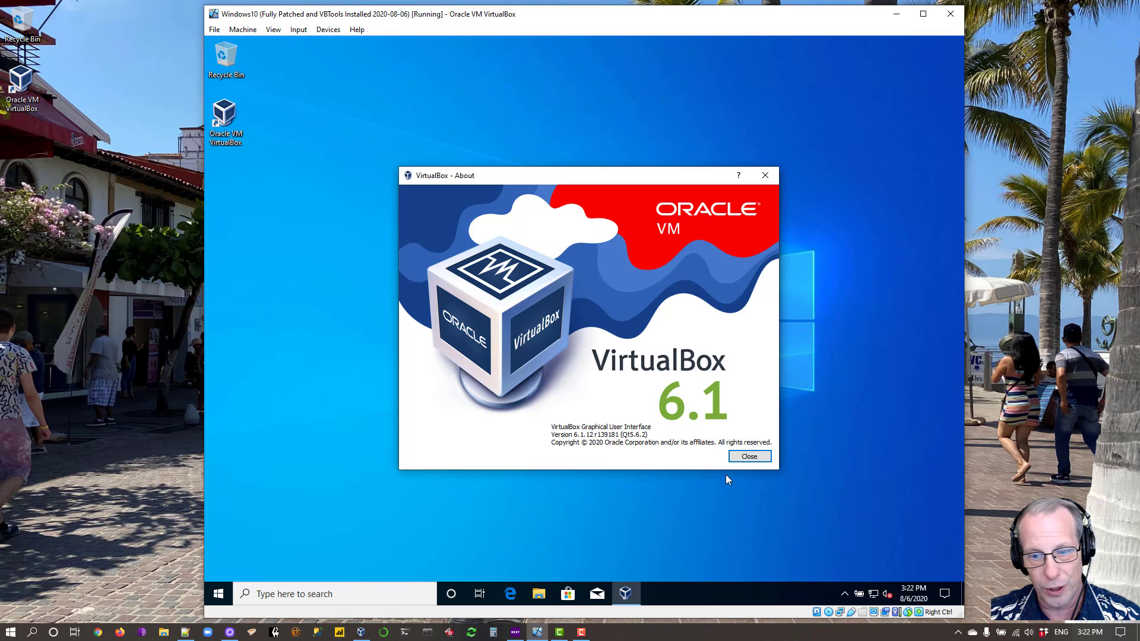
{"action": "left_click", "coordinate": [752, 459]}
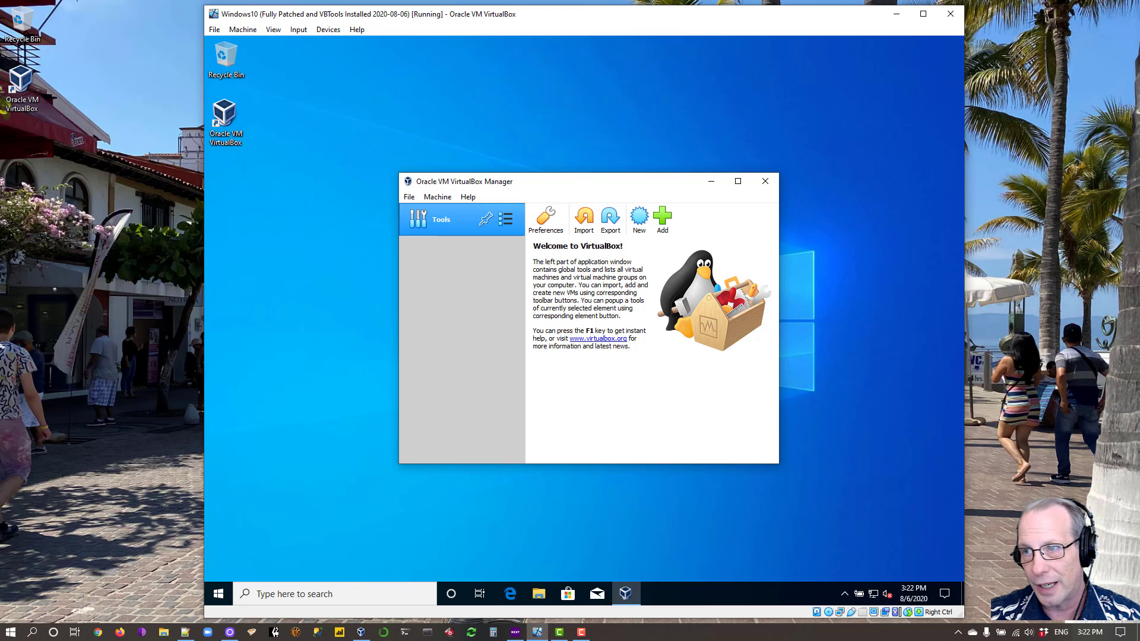
Open Microsoft Edge in the virtual machine and search the web for "virtualbox manual"
{"action": "key", "text": "alt+Tab"}
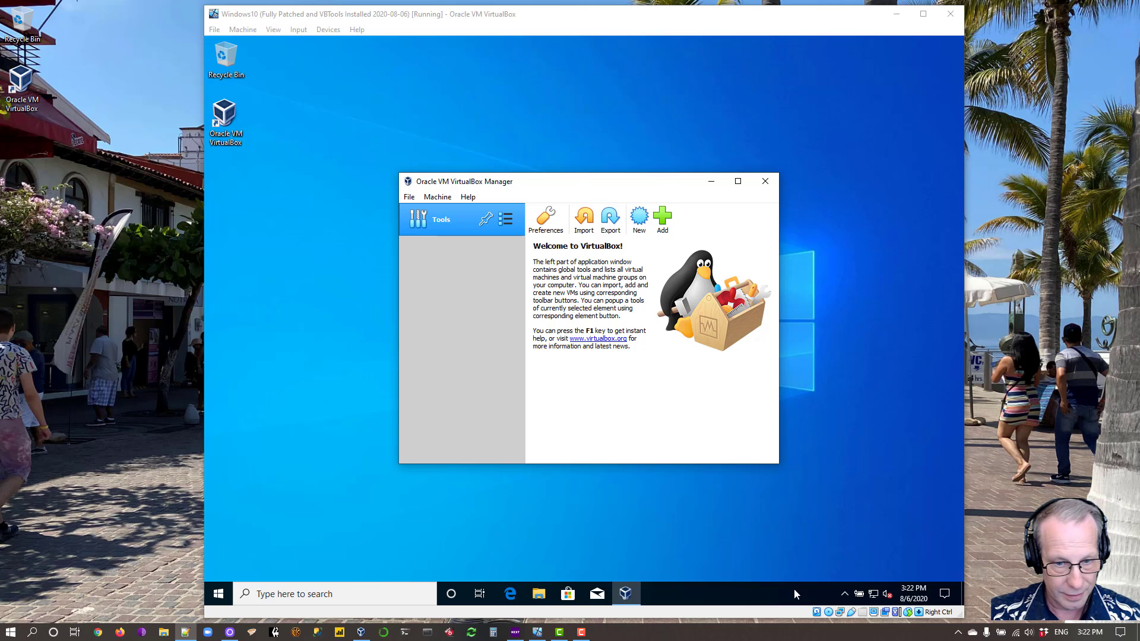
{"action": "left_click", "coordinate": [507, 589]}
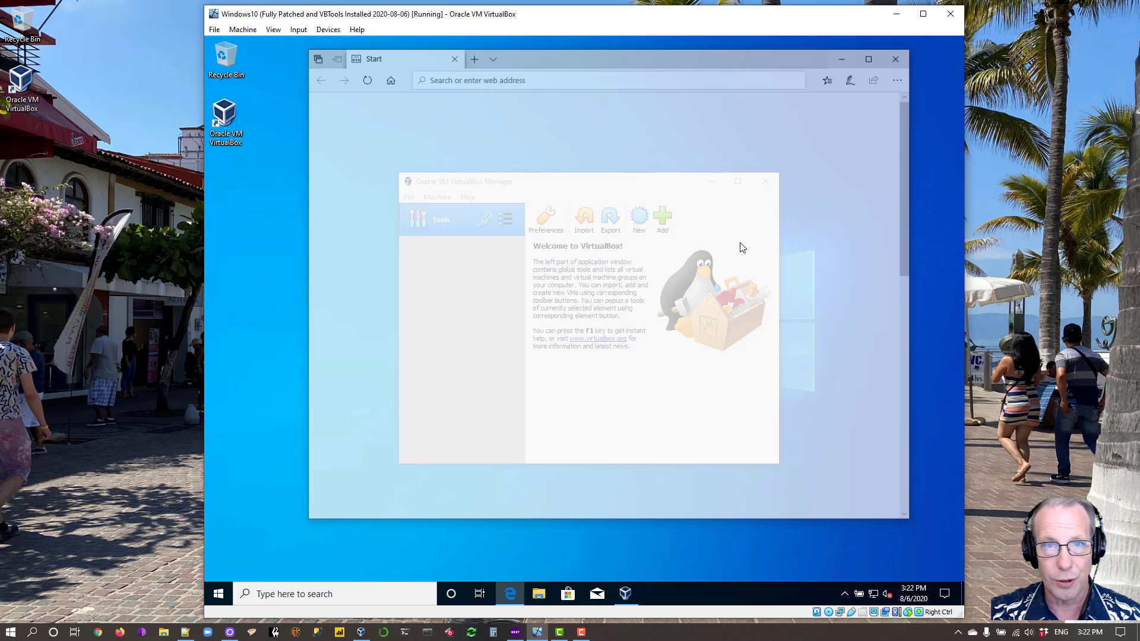
{"action": "type", "text": "v"}
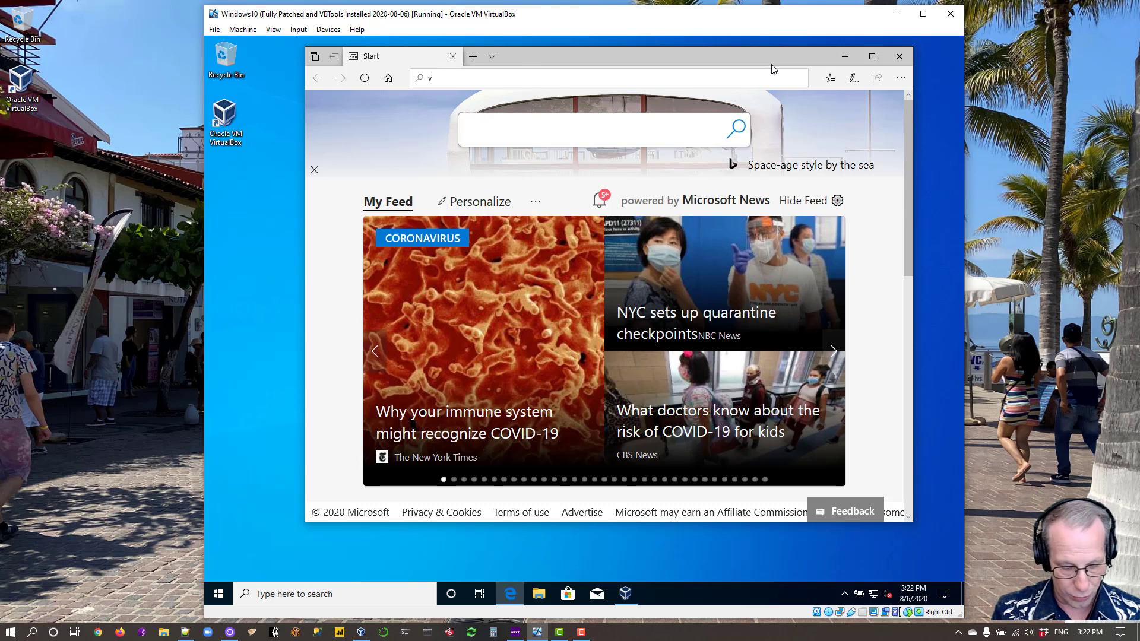
{"action": "type", "text": "irtualbox"}
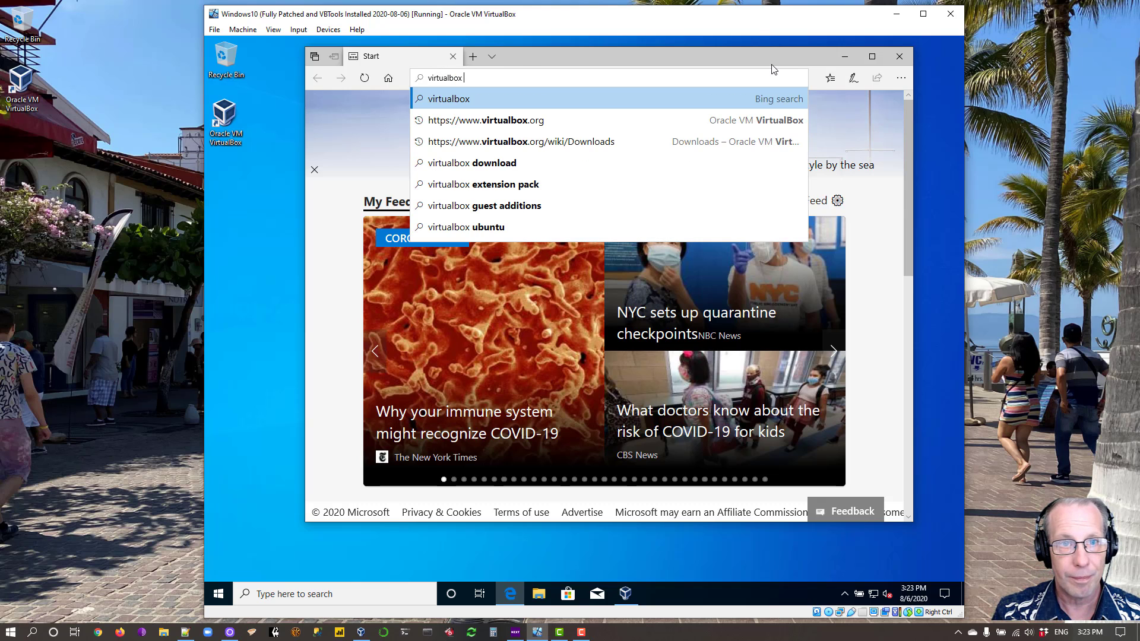
{"action": "type", "text": " maual"}
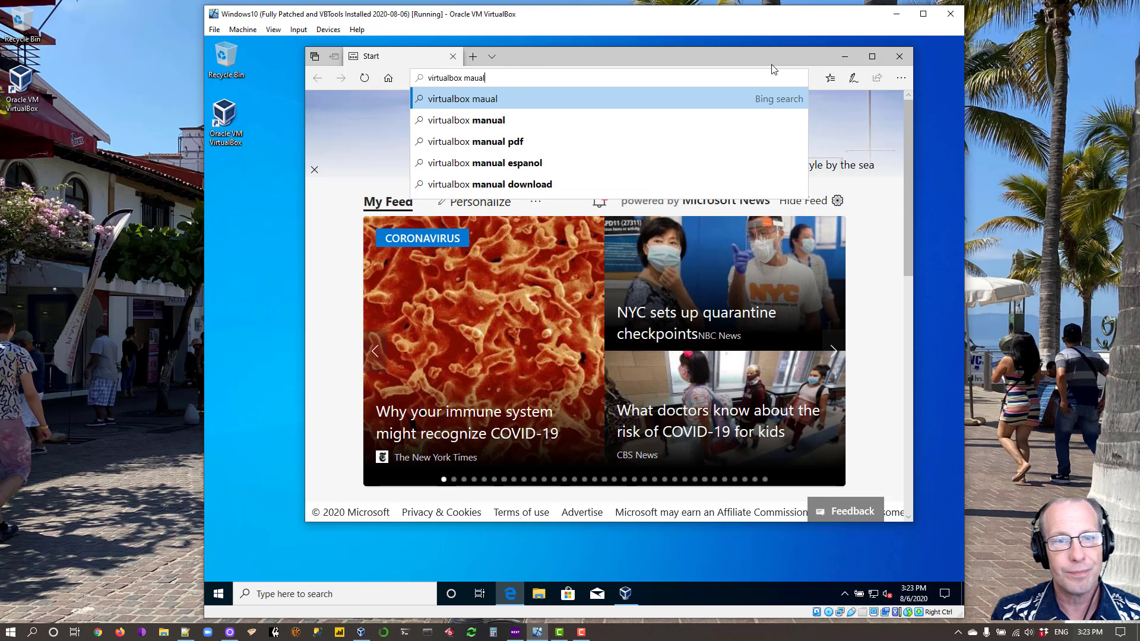
{"action": "key", "text": "Down"}
{"action": "key", "text": "Return"}
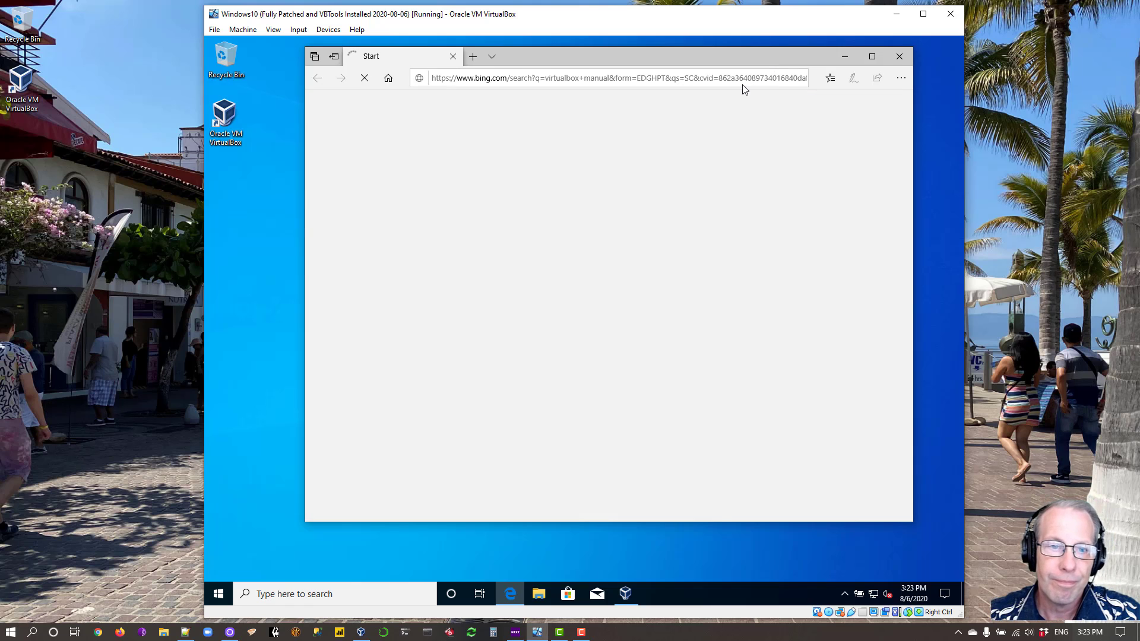
{"action": "scroll", "coordinate": [669, 279], "scroll_direction": "down", "scroll_amount": 2}
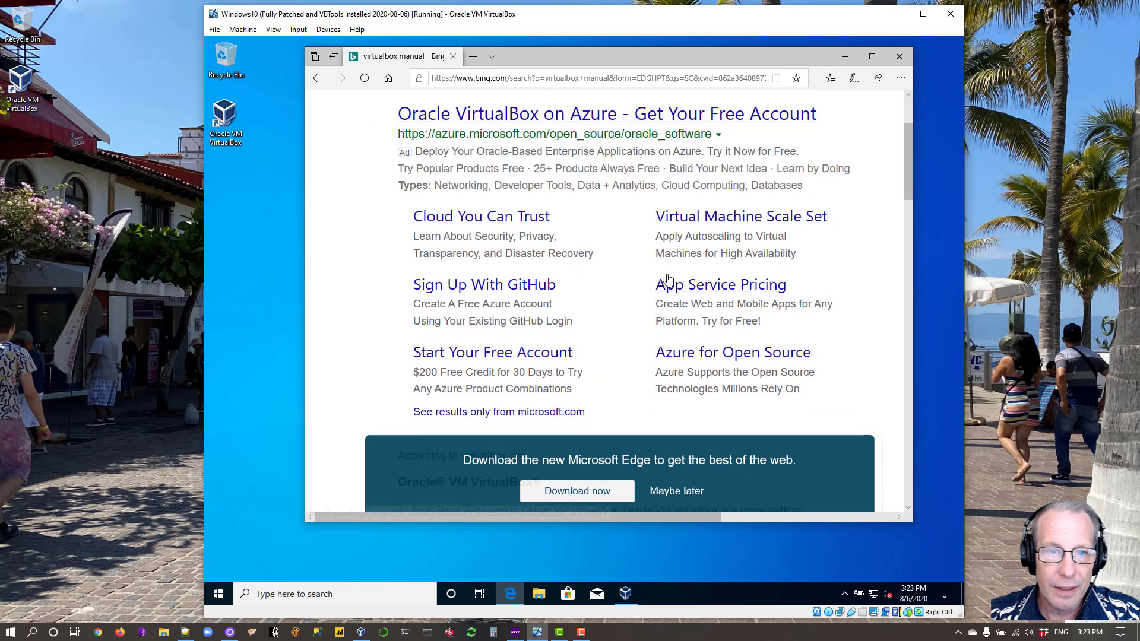
{"action": "scroll", "coordinate": [669, 279], "scroll_direction": "up", "scroll_amount": 2}
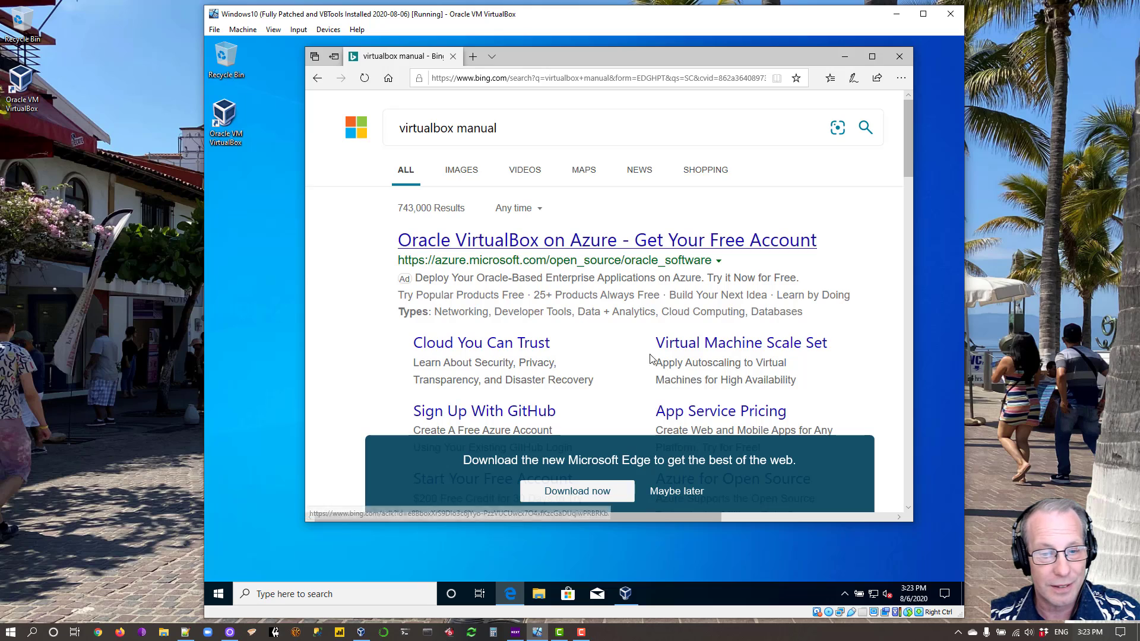
{"action": "scroll", "coordinate": [639, 337], "scroll_direction": "down", "scroll_amount": 3}
{"action": "scroll", "coordinate": [639, 337], "scroll_direction": "down", "scroll_amount": 5}
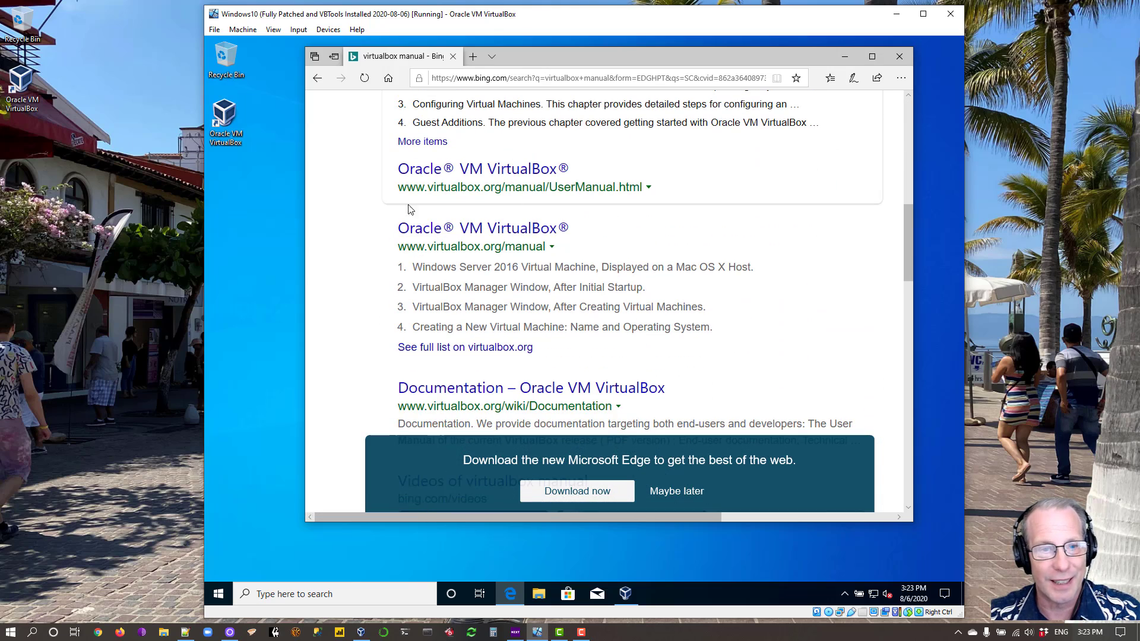
{"action": "left_click", "coordinate": [534, 231]}
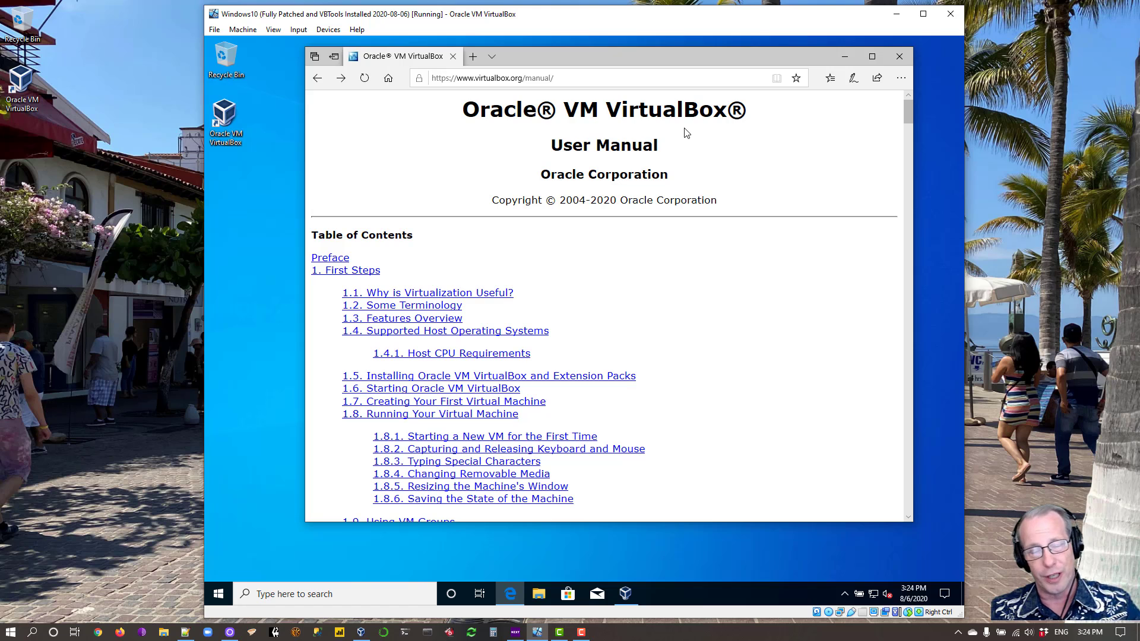
Close the browser and VirtualBox Manager, and minimize the Windows 10 virtual machine window
{"action": "left_click", "coordinate": [905, 55]}
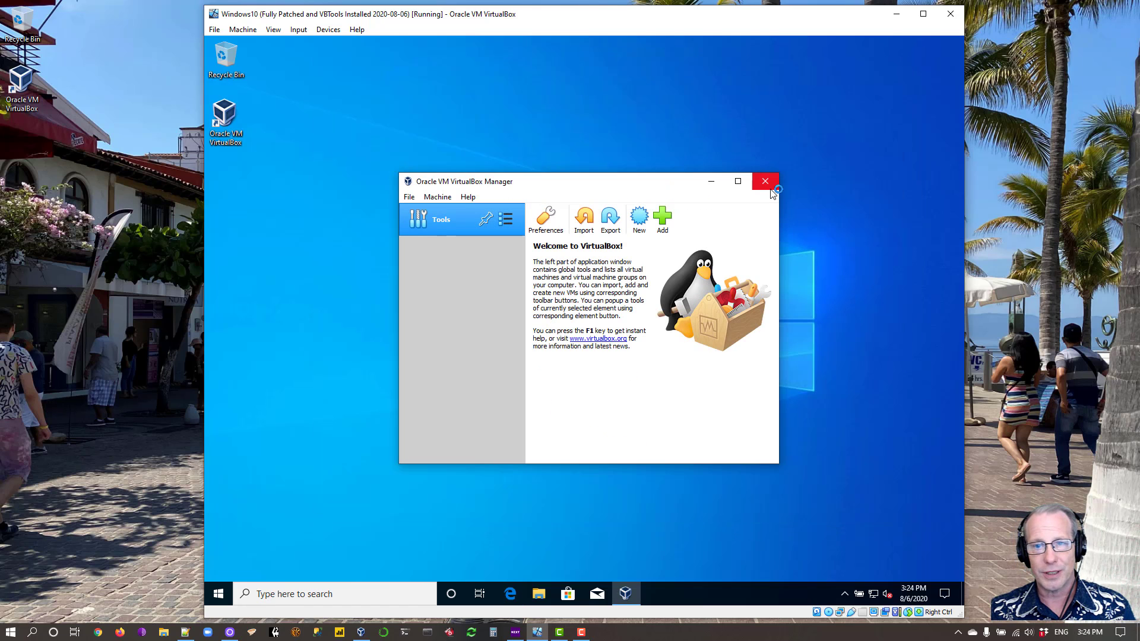
{"action": "left_click", "coordinate": [770, 187]}
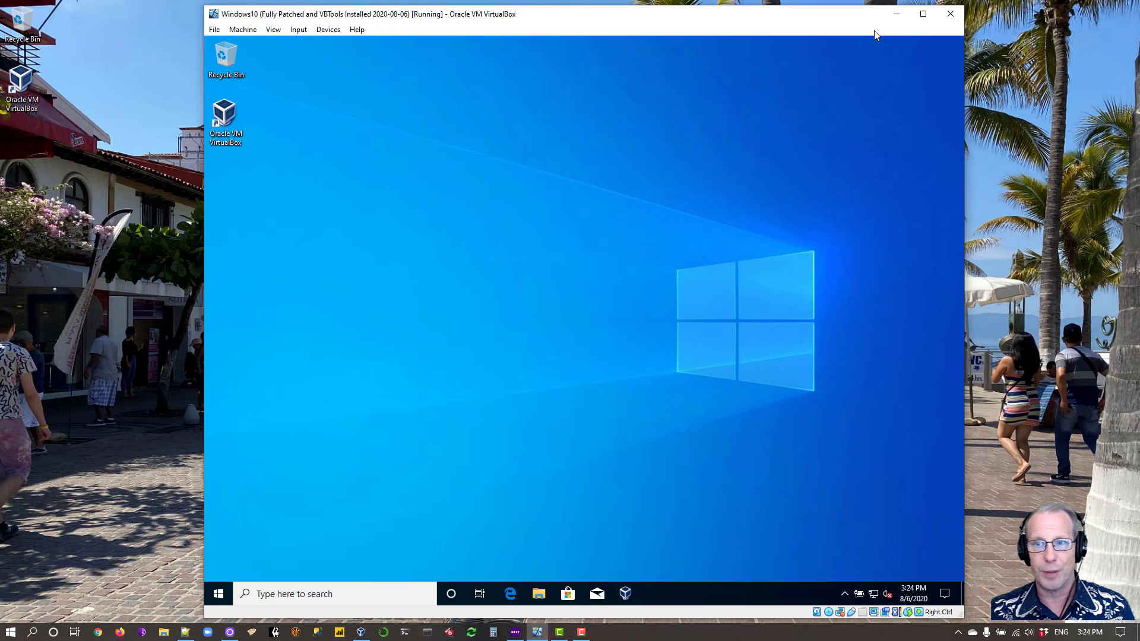
{"action": "left_click", "coordinate": [891, 16]}
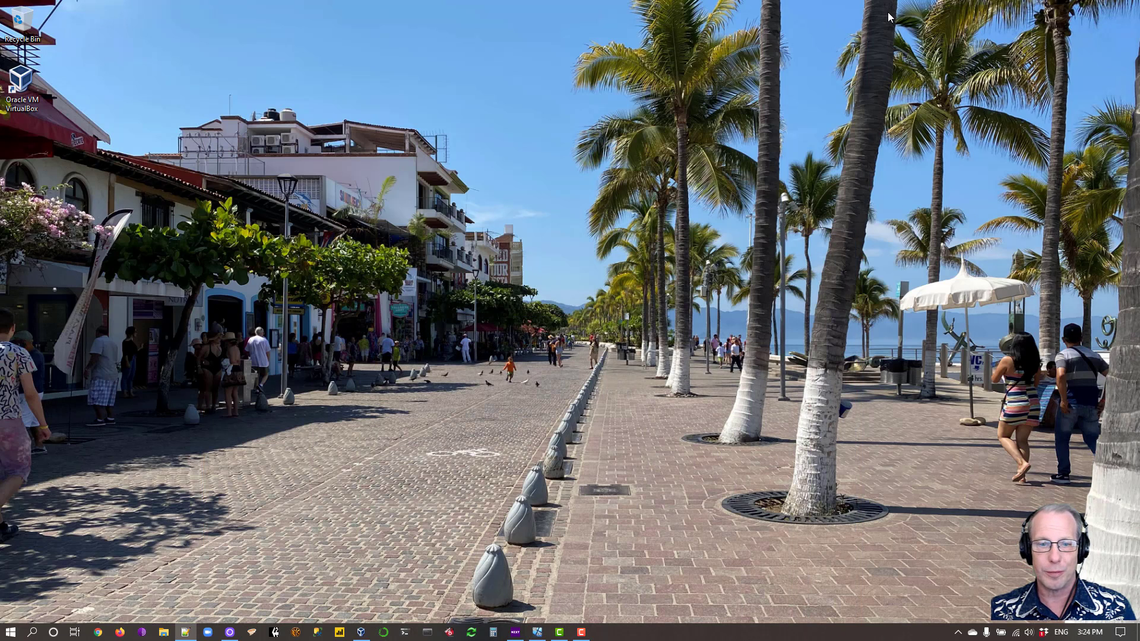